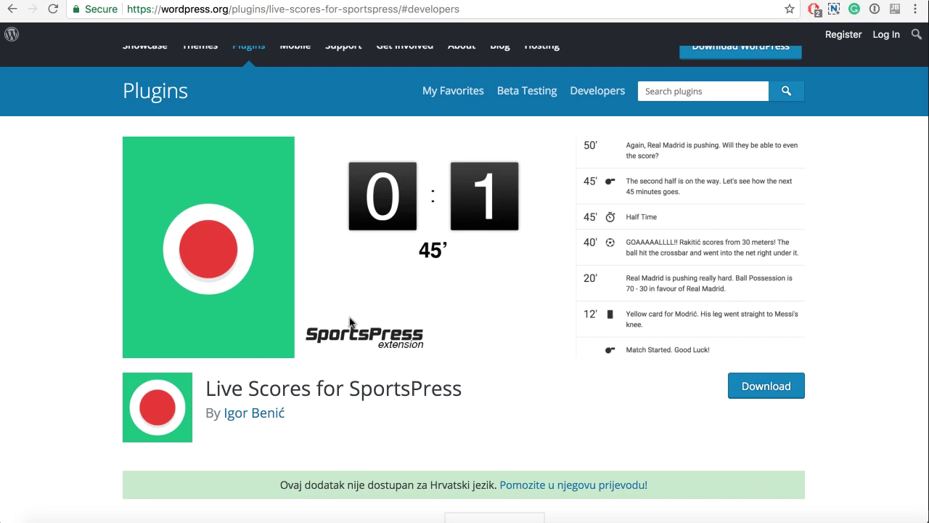
# Step: Look over the Live Scores for SportsPress plugin page on WordPress.org
pyautogui.scroll(-3, 795, 481)
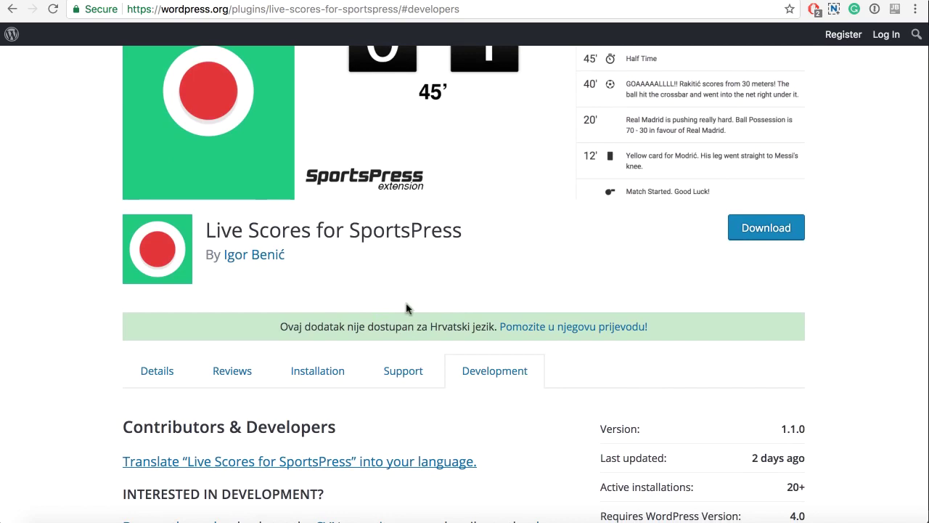
pyautogui.scroll(2, 407, 308)
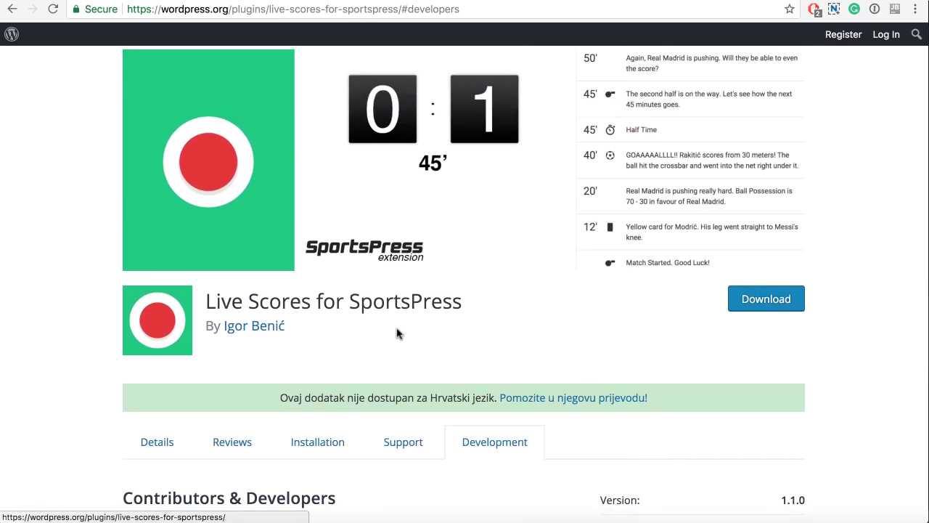
pyautogui.scroll(-1, 396, 331)
pyautogui.scroll(2, 397, 332)
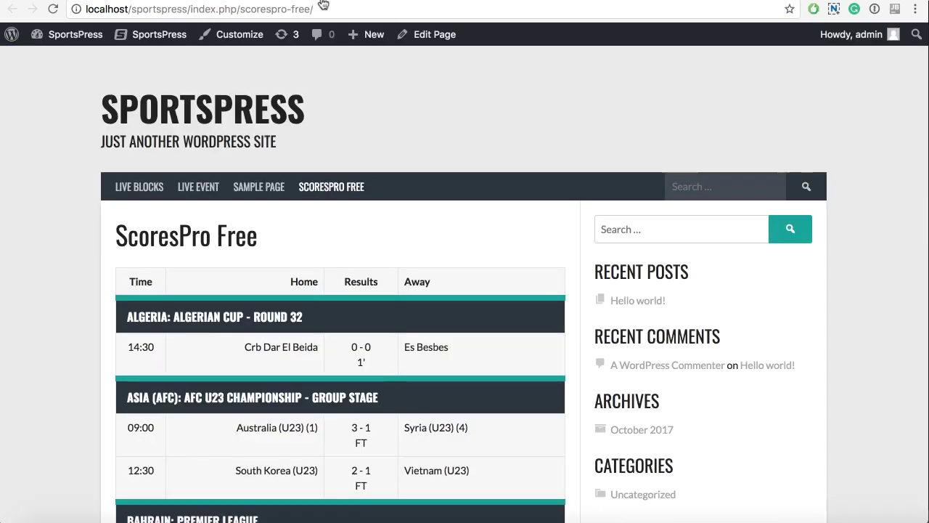
# Step: Switch to the local SportsPress site and examine the match list on the ScoresPro Free page
pyautogui.scroll(-8, 347, 351)
pyautogui.scroll(-6, 347, 351)
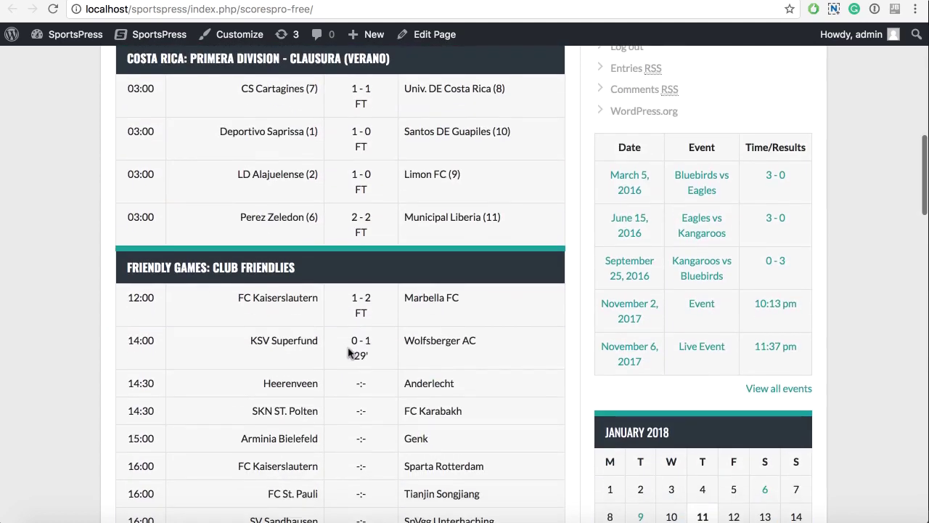
pyautogui.scroll(-3, 349, 354)
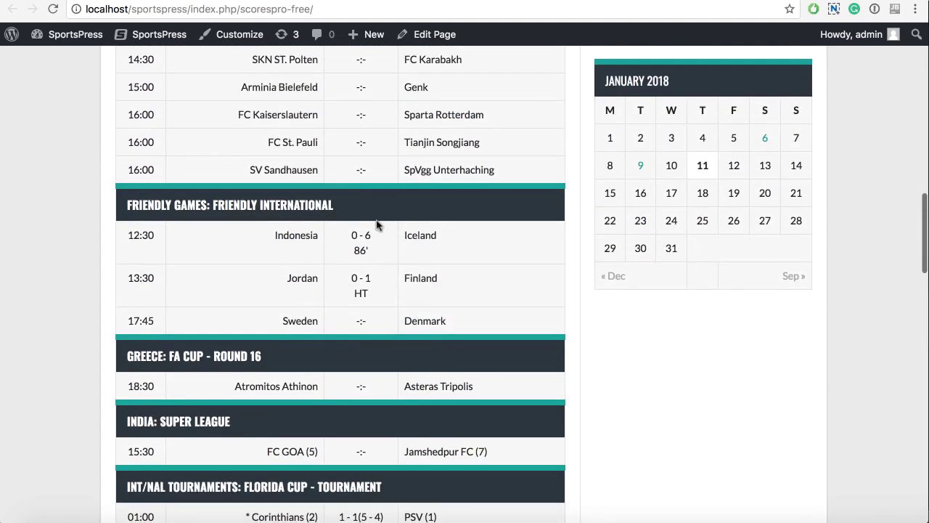
pyautogui.scroll(-3, 356, 274)
pyautogui.moveTo(246, 266); pyautogui.dragTo(299, 266)
pyautogui.moveTo(419, 266); pyautogui.dragTo(479, 270)
pyautogui.scroll(15, 378, 293)
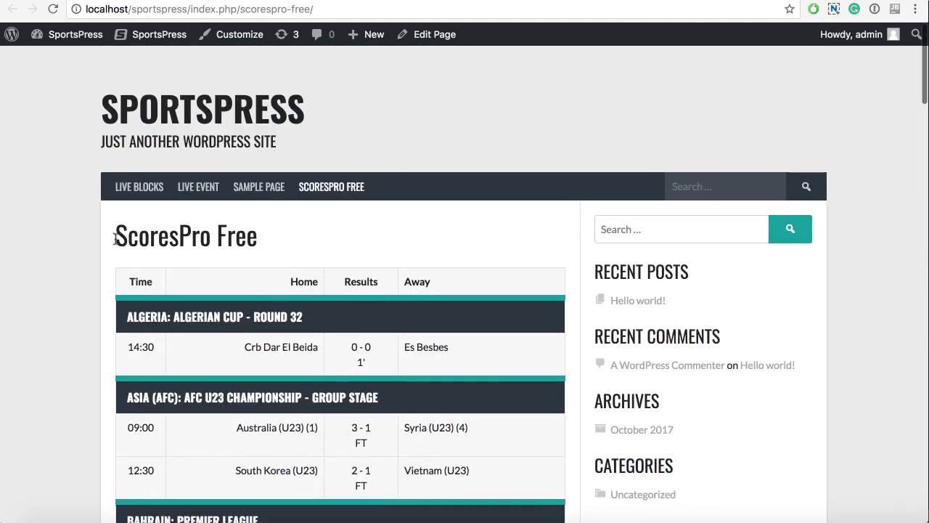
pyautogui.moveTo(117, 240); pyautogui.dragTo(259, 237)
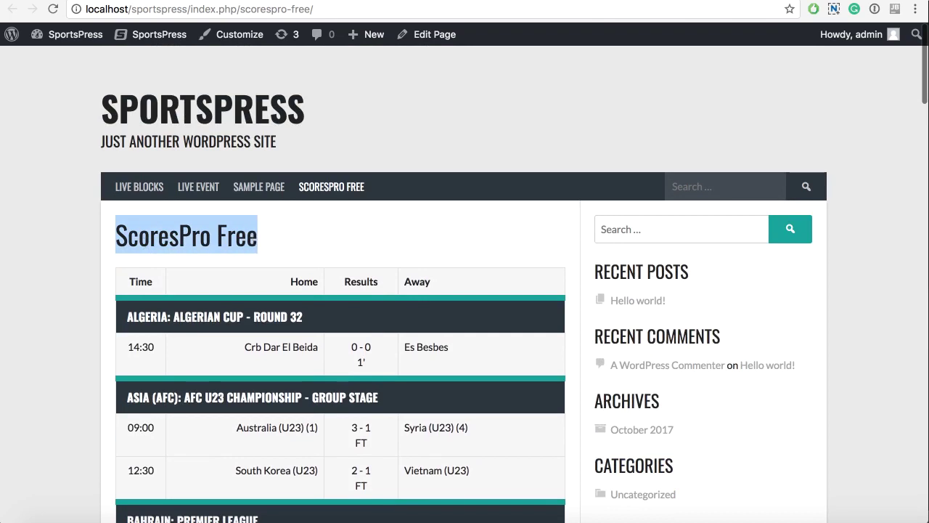
# Step: Open free.scorespro.com in a new browser tab and look through its full soccer score list
pyautogui.press('super+t')
pyautogui.write('score')
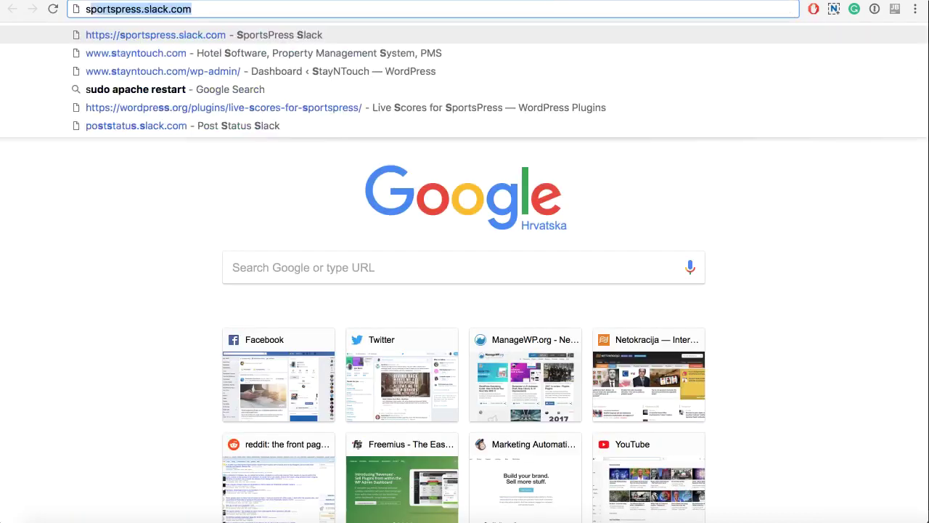
pyautogui.press('Down')
pyautogui.press('Down')
pyautogui.press('Down')
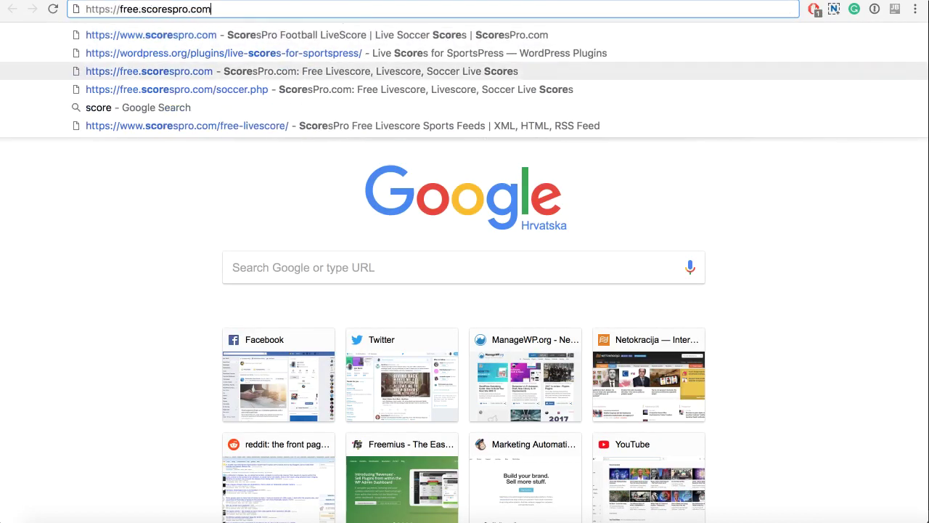
pyautogui.press('Return')
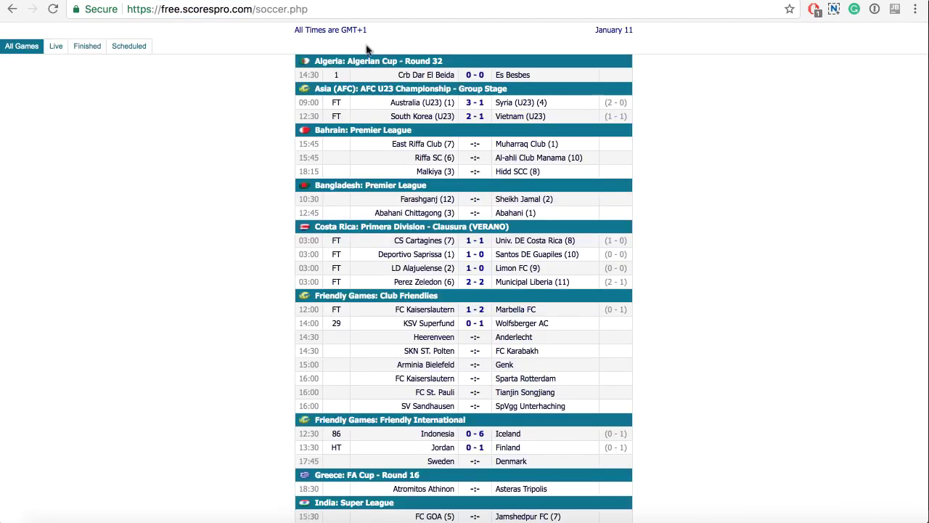
pyautogui.scroll(-15, 456, 264)
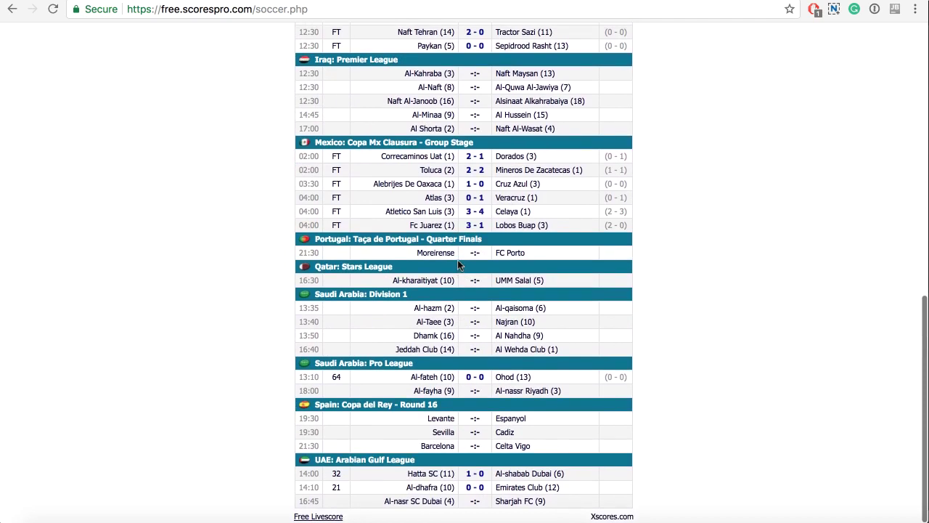
pyautogui.scroll(15, 457, 265)
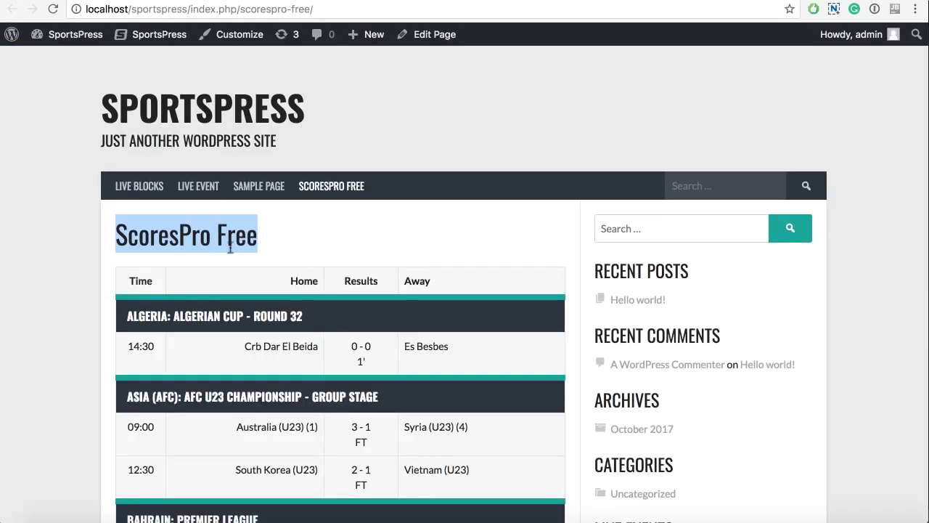
# Step: Return to the site's ScoresPro Free page and examine its league headings, match times and live results
pyautogui.scroll(-3, 230, 248)
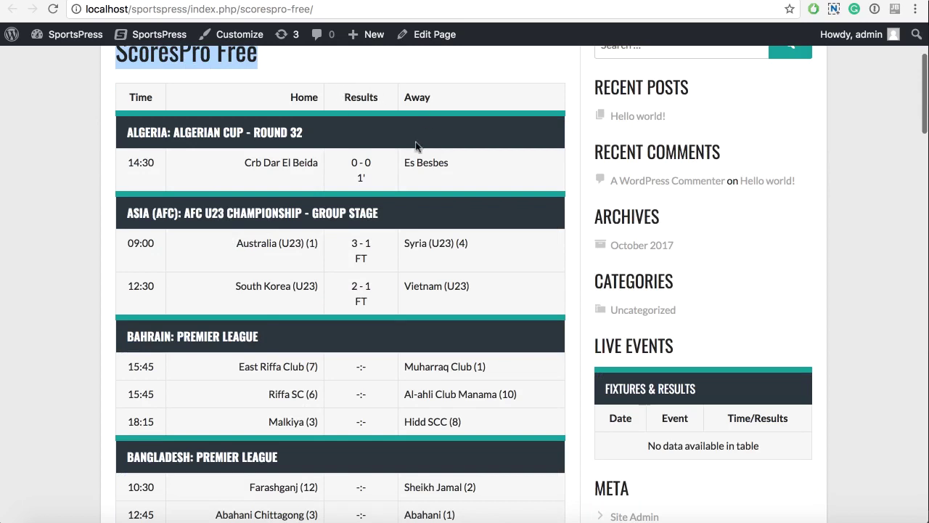
pyautogui.click(225, 132)
pyautogui.scroll(2, 218, 224)
pyautogui.scroll(-5, 204, 261)
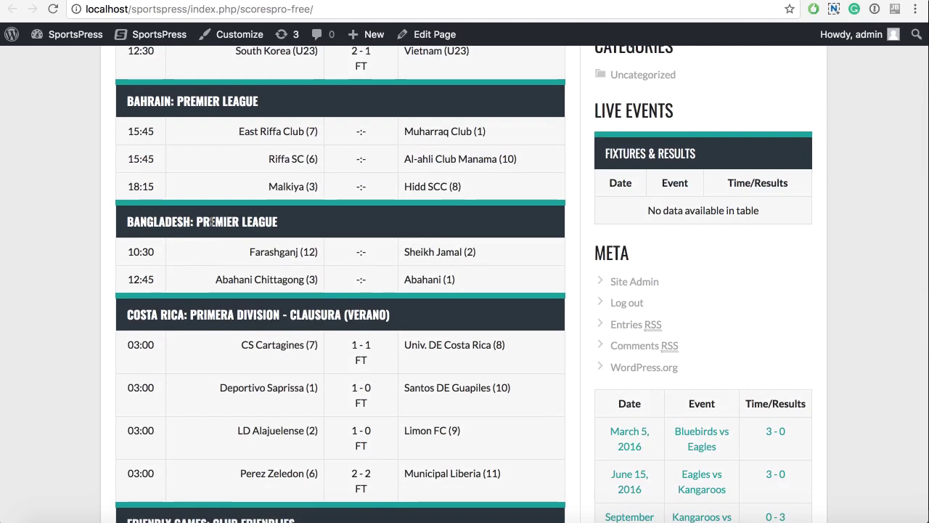
pyautogui.moveTo(211, 221); pyautogui.dragTo(329, 217)
pyautogui.click(329, 215)
pyautogui.scroll(-3, 328, 215)
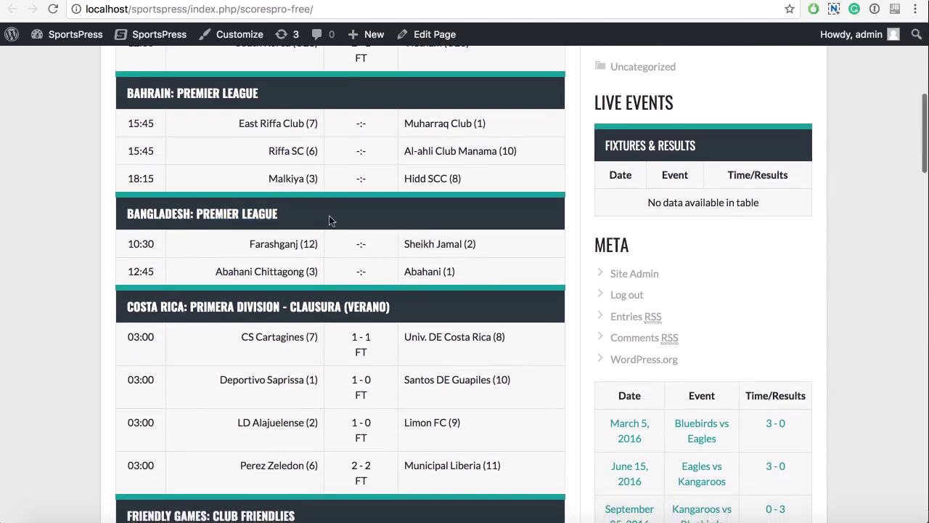
pyautogui.scroll(-4, 334, 193)
pyautogui.scroll(-3, 319, 167)
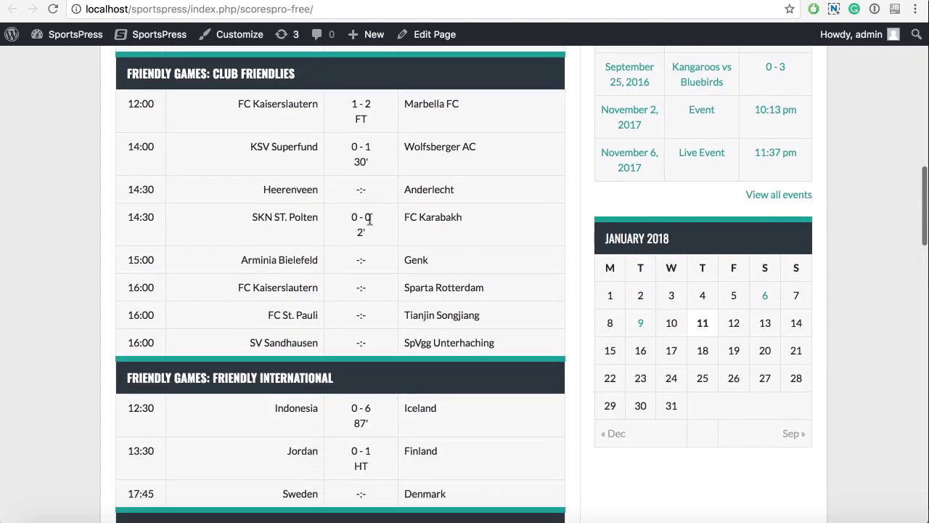
pyautogui.scroll(-5, 228, 223)
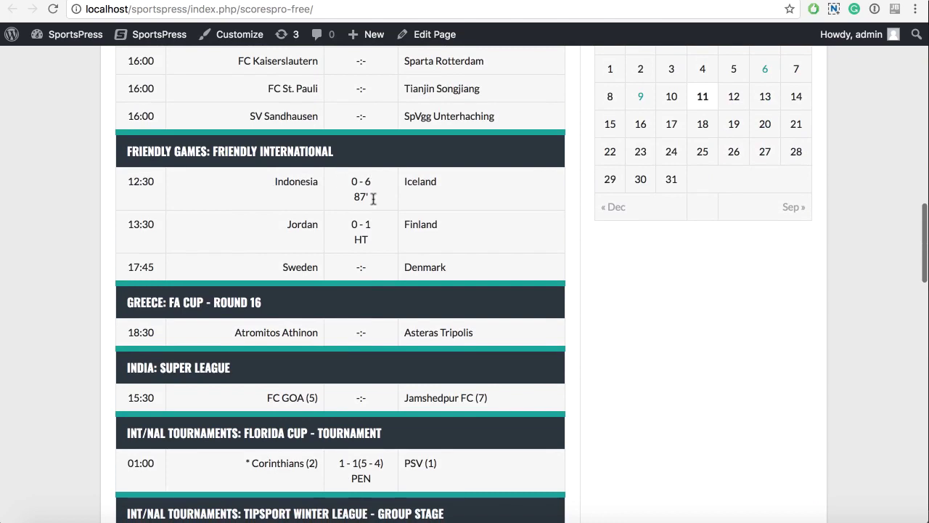
pyautogui.scroll(-2, 324, 227)
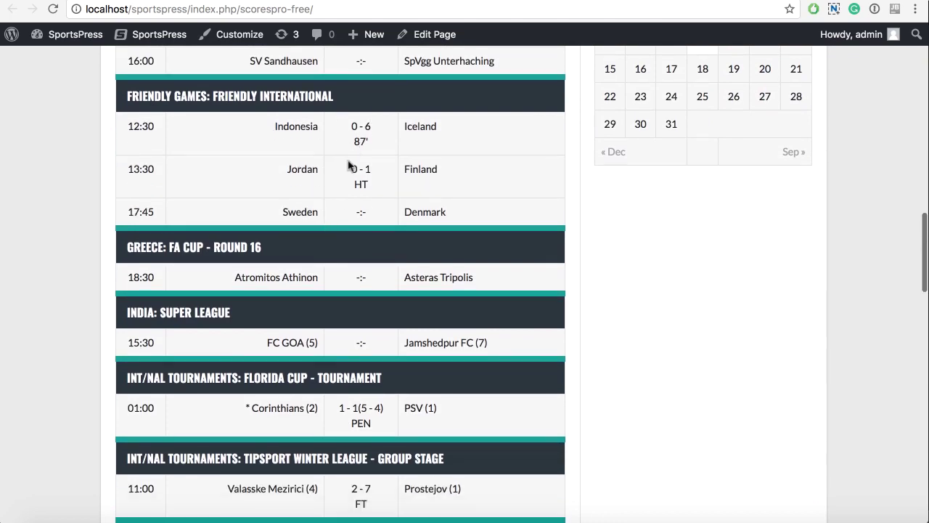
pyautogui.scroll(-4, 356, 207)
pyautogui.scroll(12, 355, 207)
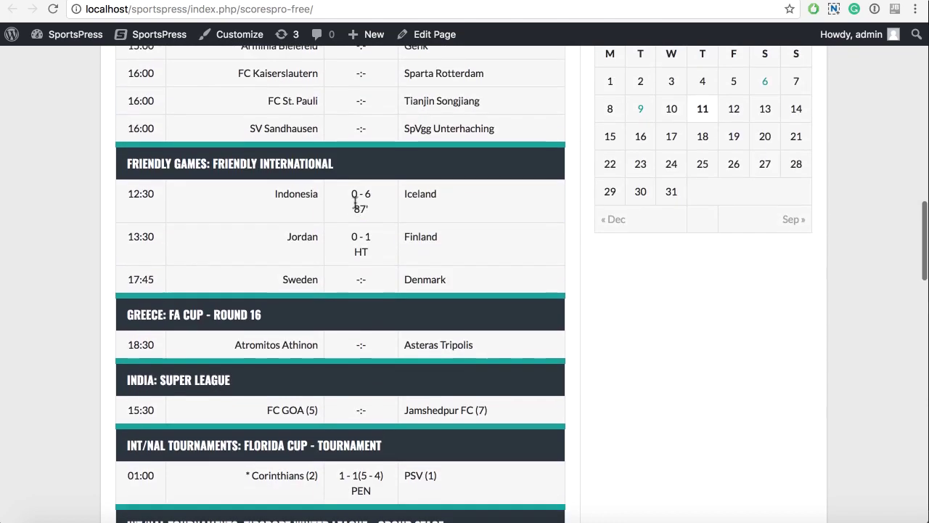
pyautogui.scroll(7, 355, 203)
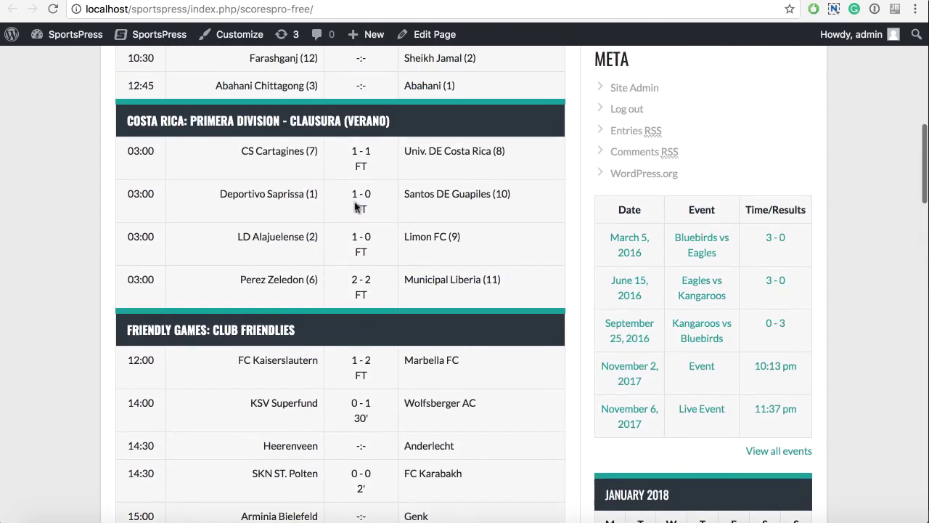
pyautogui.scroll(15, 355, 204)
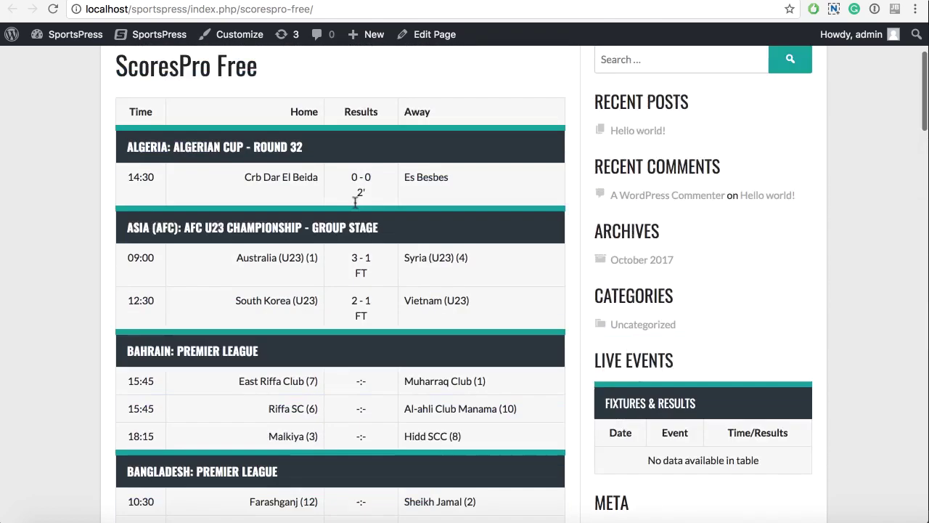
# Step: Go to the SportsPress site's home page and examine the Live Events widget in the sidebar
pyautogui.scroll(-6, 366, 206)
pyautogui.moveTo(615, 198); pyautogui.dragTo(679, 198)
pyautogui.scroll(11, 435, 189)
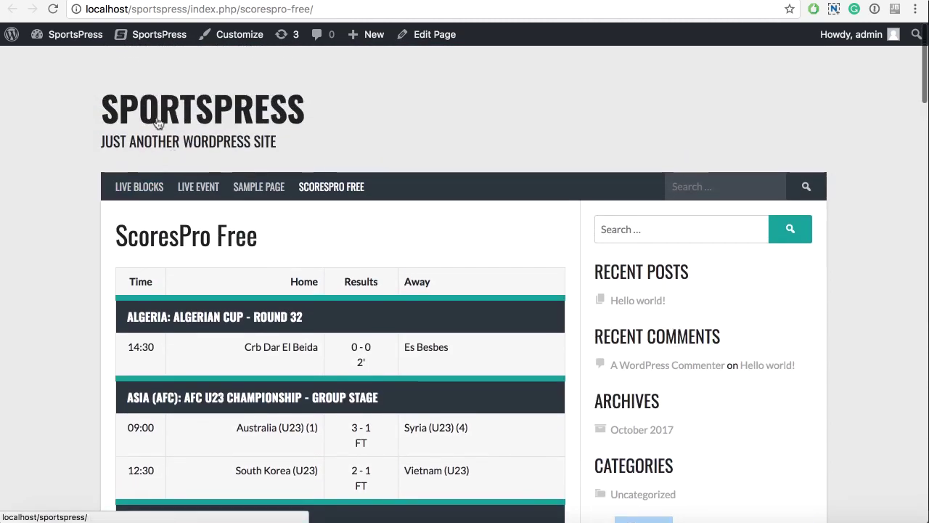
pyautogui.click(158, 125)
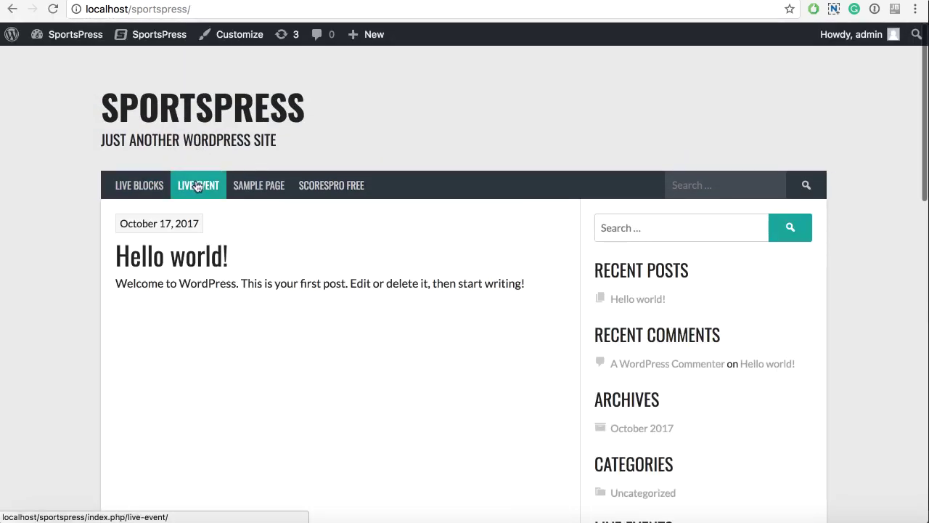
pyautogui.scroll(-4, 535, 288)
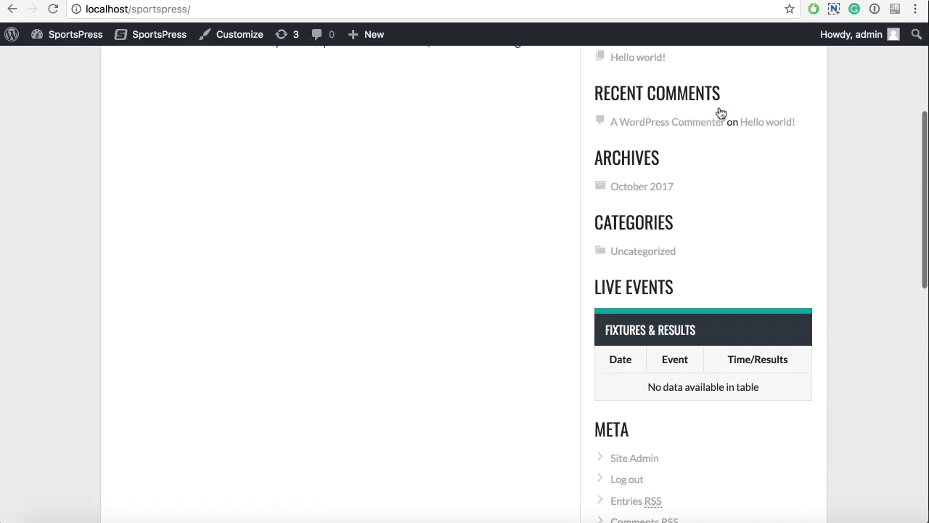
pyautogui.scroll(-2, 423, 208)
pyautogui.moveTo(604, 162); pyautogui.dragTo(755, 255)
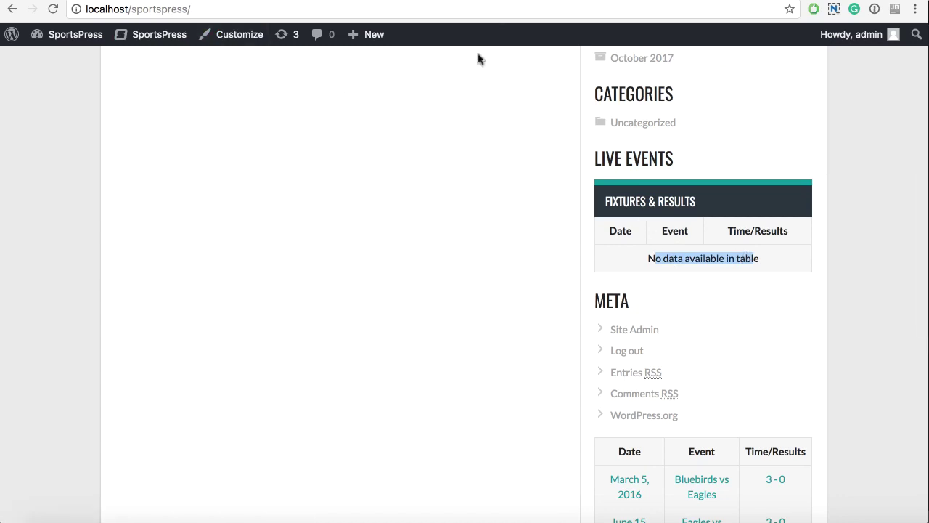
# Step: Go to the site's Widgets administration page and expand the Live Event List widget's settings in the Sidebar area
pyautogui.press('super+bracketleft')
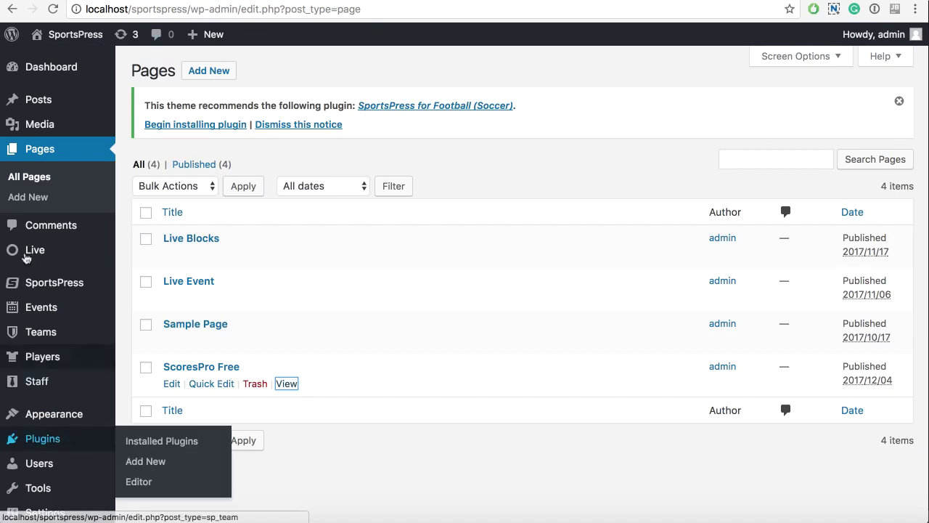
pyautogui.moveTo(62, 414)
pyautogui.click(152, 381)
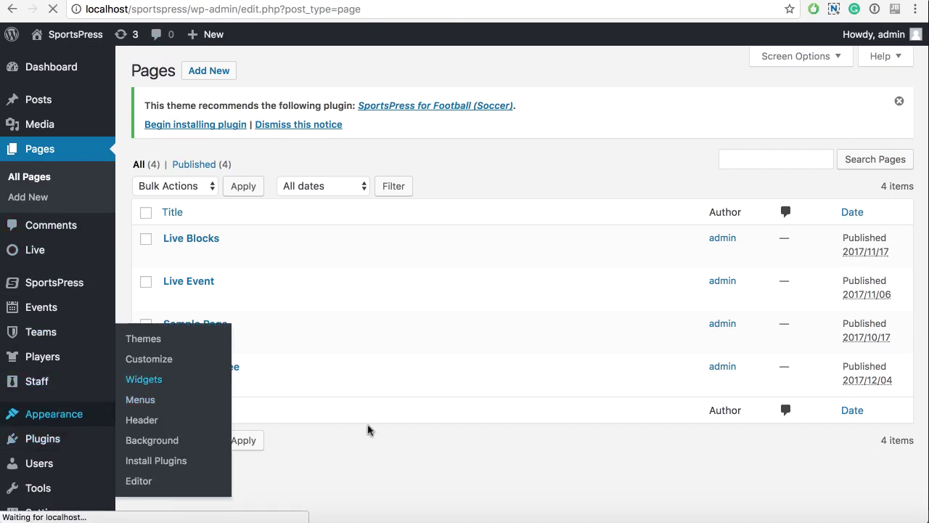
pyautogui.scroll(-2, 370, 426)
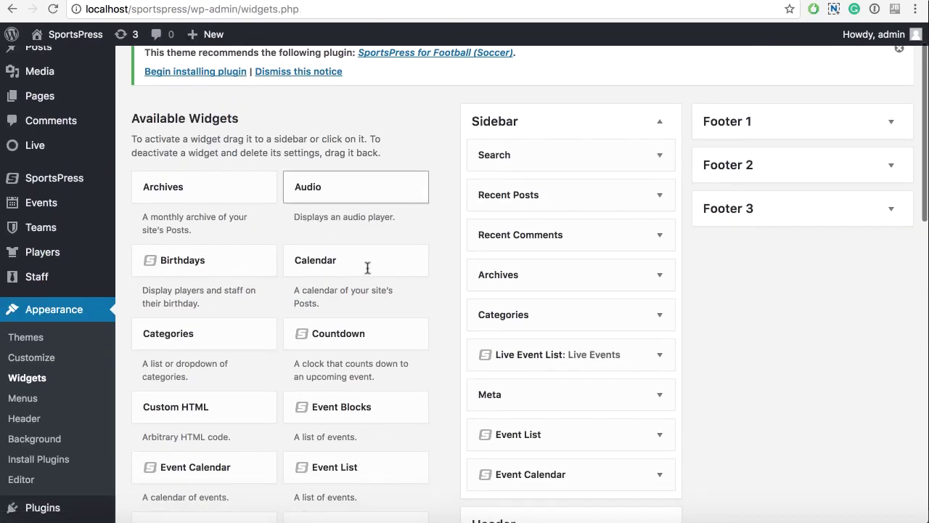
pyautogui.scroll(-2, 388, 283)
pyautogui.scroll(-4, 427, 328)
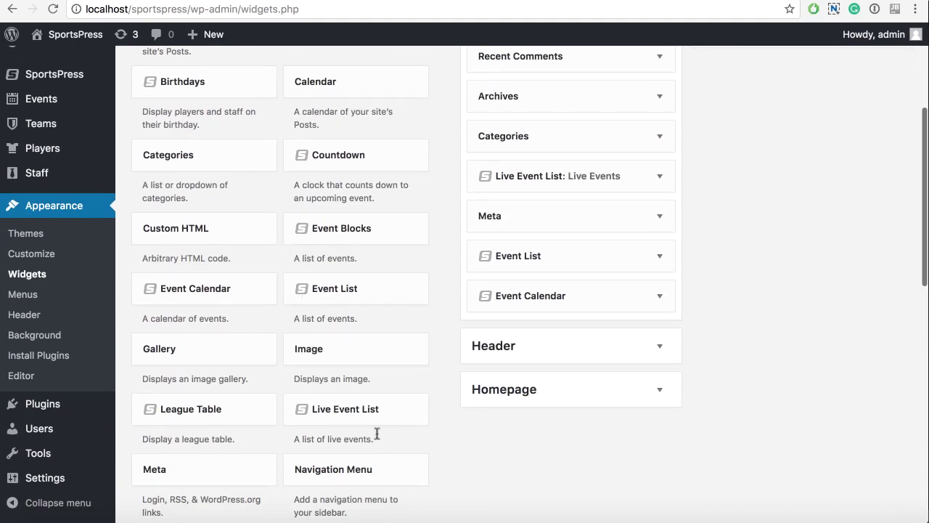
pyautogui.scroll(1, 395, 417)
pyautogui.scroll(2, 403, 417)
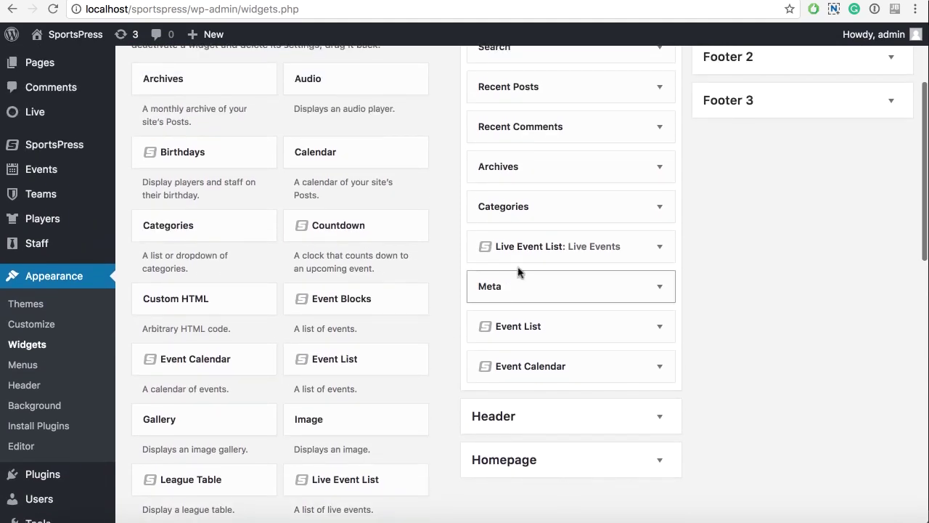
pyautogui.click(533, 244)
pyautogui.scroll(-3, 550, 317)
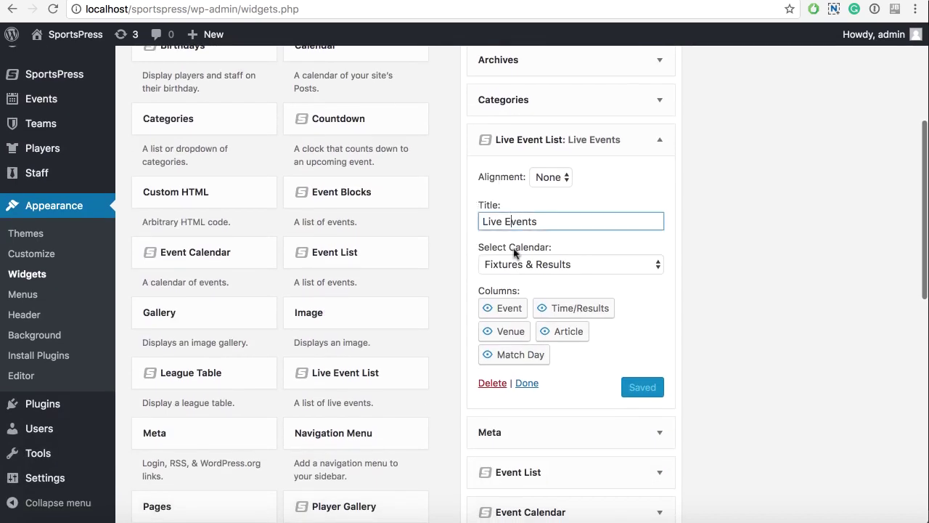
# Step: Try Calendar as the Live Event List widget's event calendar, and restore Fixtures & Results
pyautogui.click(519, 267)
pyautogui.click(519, 265)
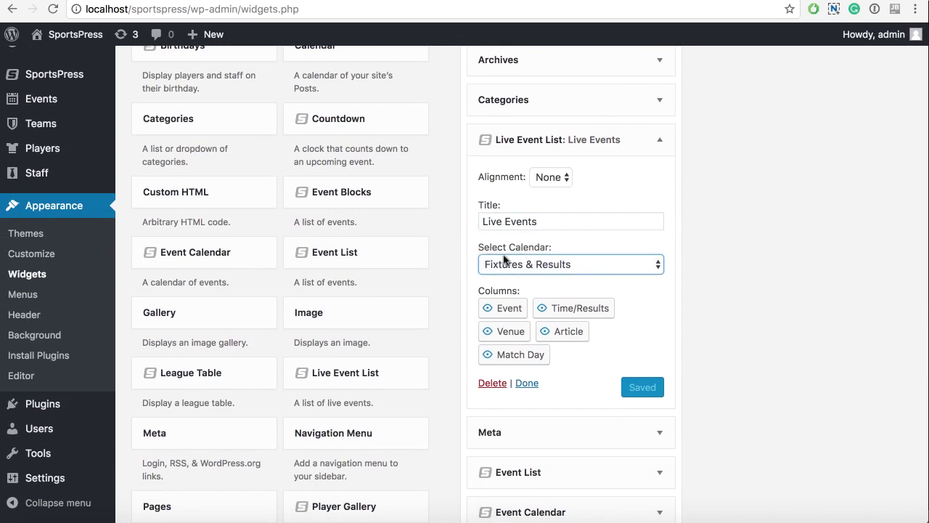
pyautogui.click(502, 265)
pyautogui.click(511, 251)
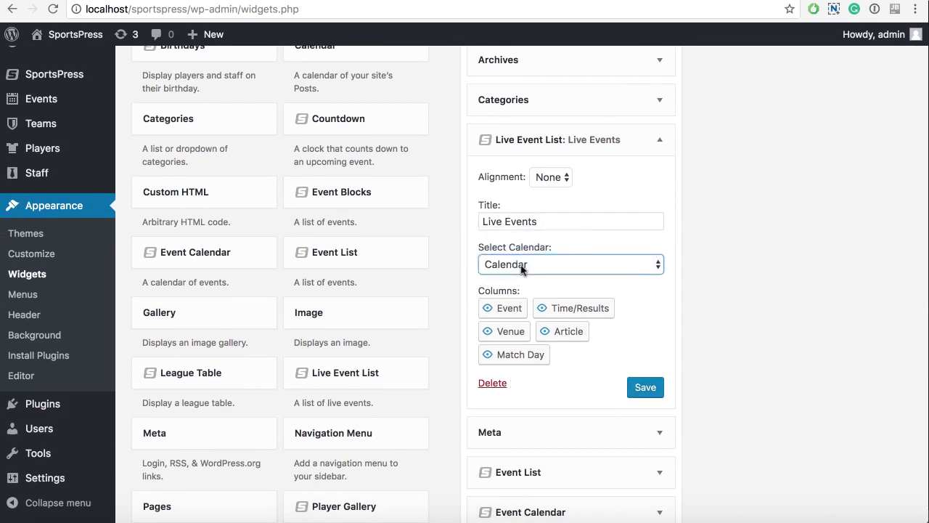
pyautogui.click(521, 267)
pyautogui.click(521, 279)
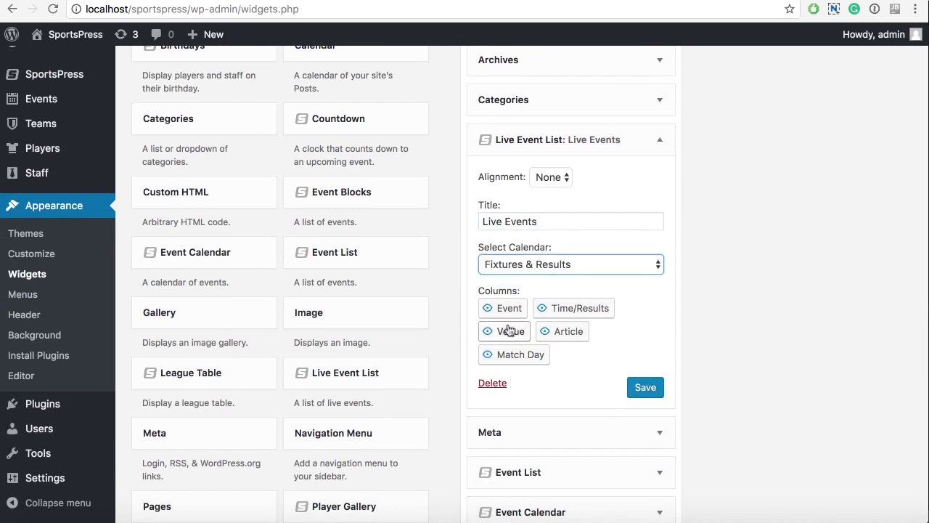
pyautogui.click(532, 281)
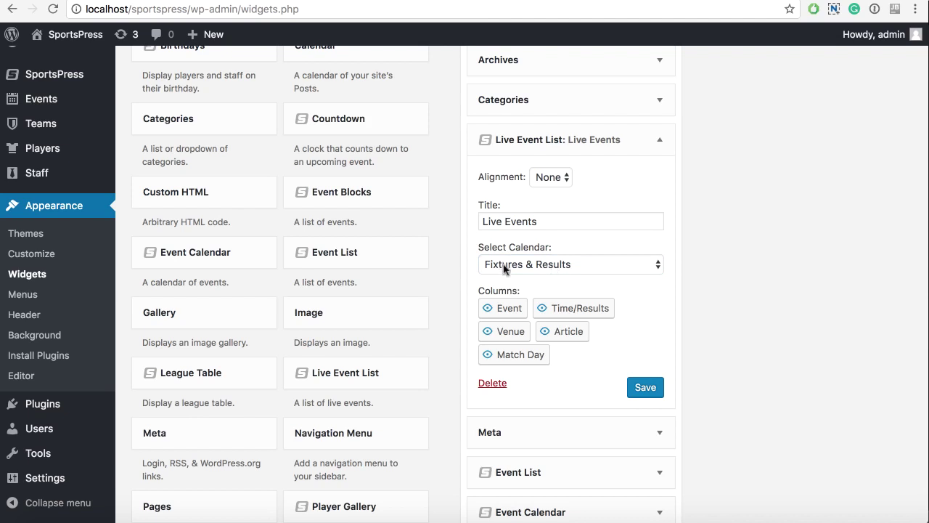
# Step: Leave the Widgets page without saving, open the Fixtures & Results calendar for viewing, and return to the Calendars list
pyautogui.click(506, 269)
pyautogui.click(515, 265)
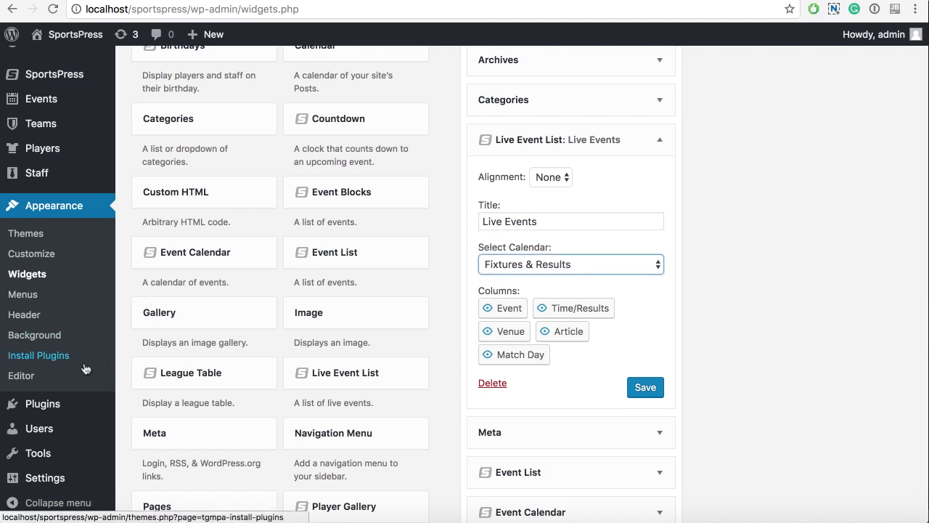
pyautogui.moveTo(67, 96)
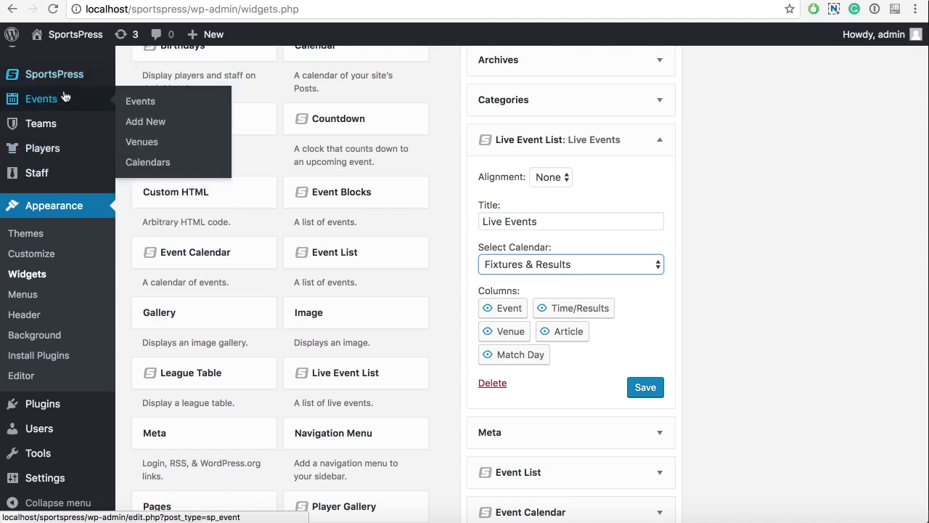
pyautogui.click(154, 161)
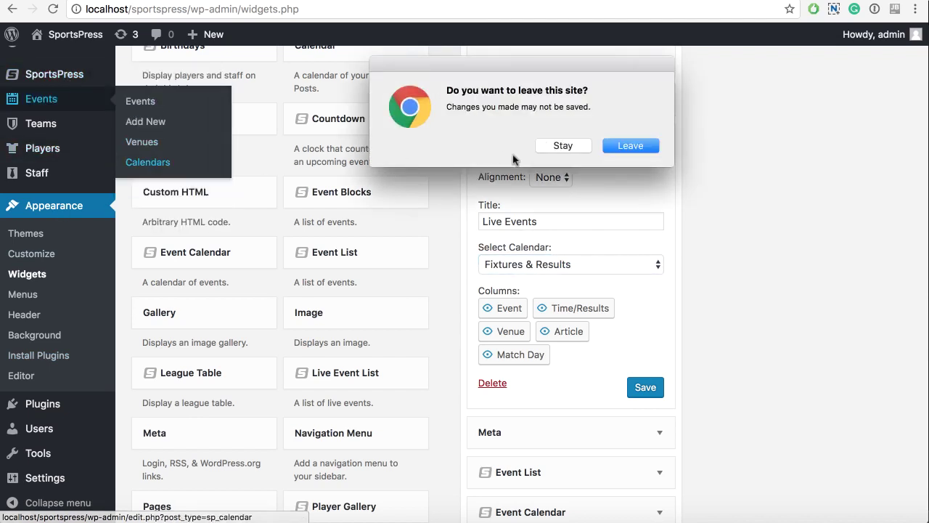
pyautogui.click(553, 149)
pyautogui.click(630, 148)
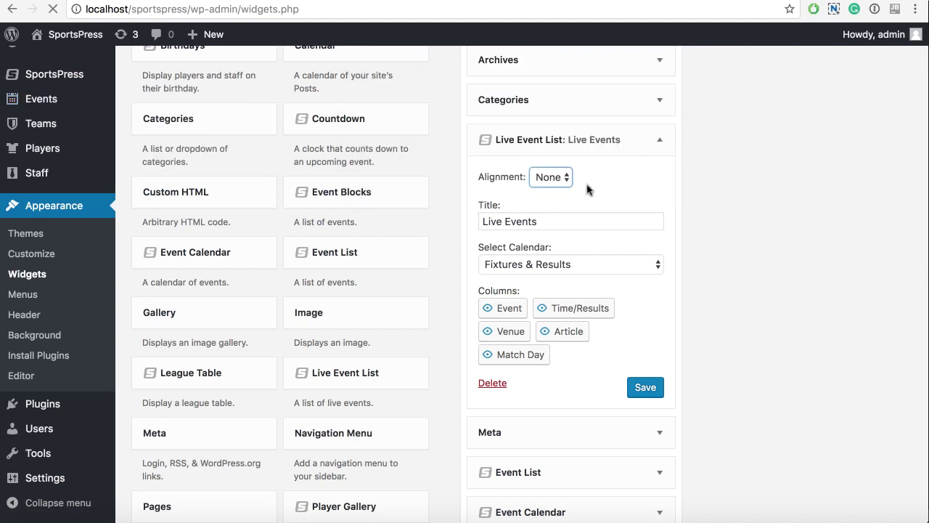
pyautogui.click(207, 241)
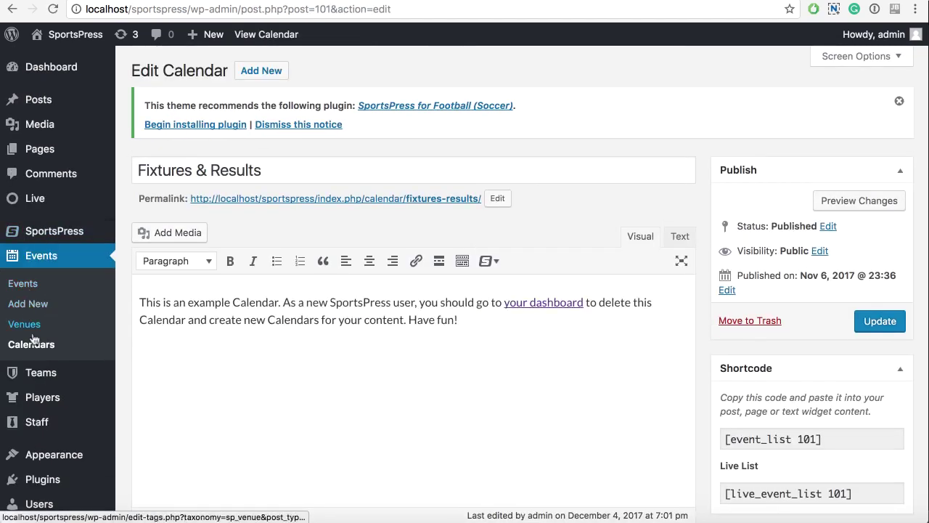
pyautogui.click(31, 346)
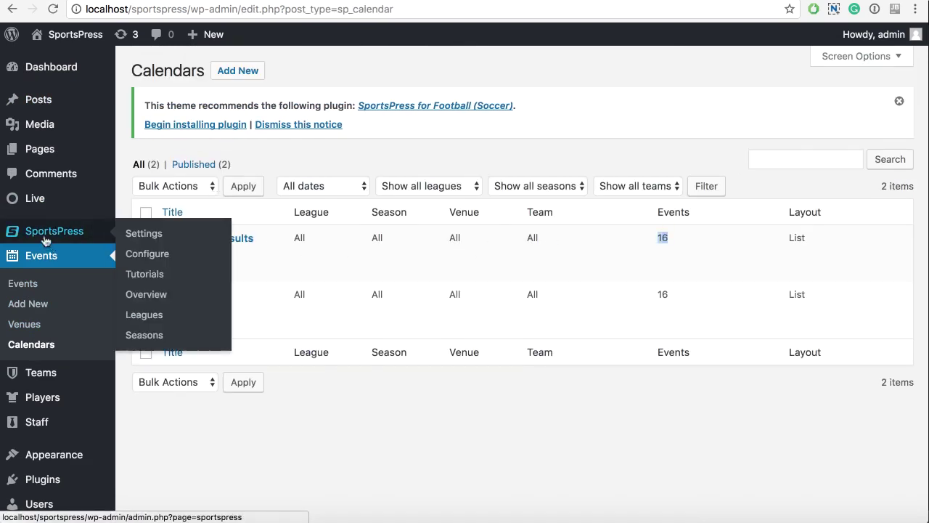
# Step: Add a new event titled New Live Game with Bluebirds and Kangaroos as its teams, and publish it
pyautogui.click(37, 304)
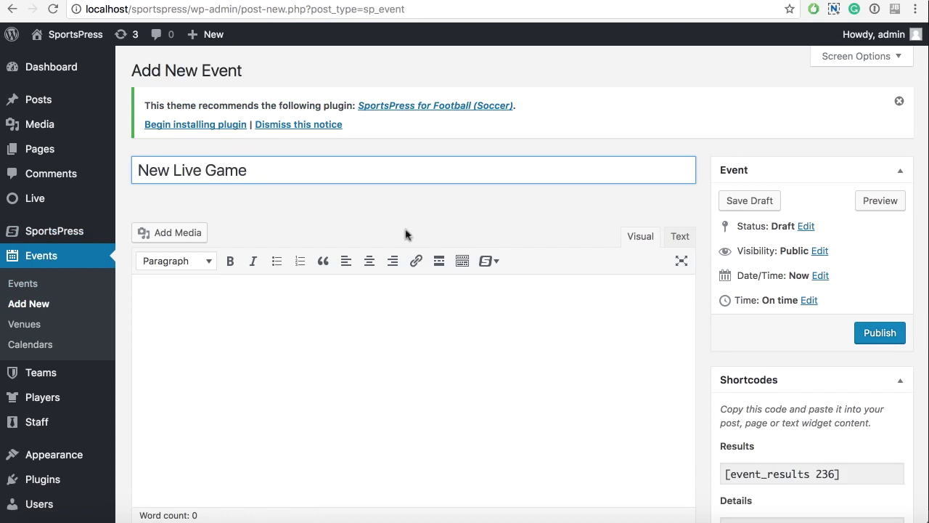
pyautogui.scroll(-15, 630, 282)
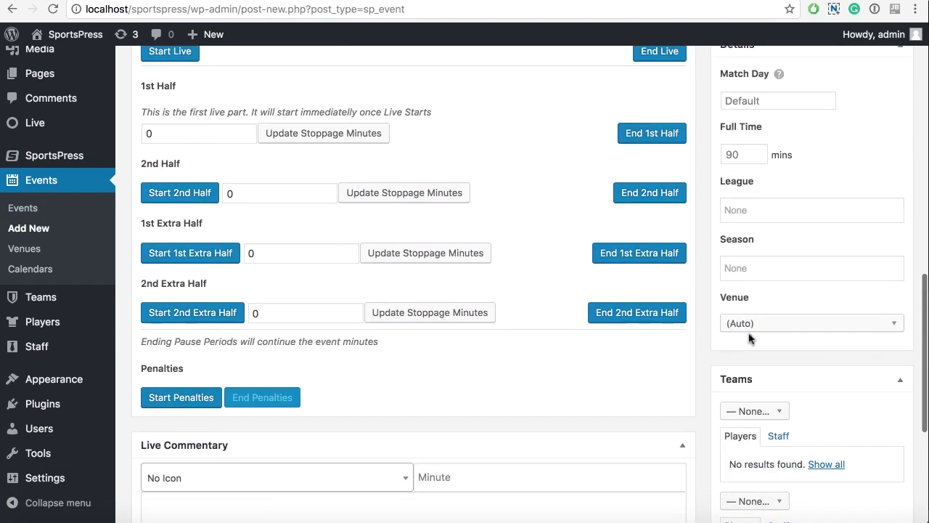
pyautogui.scroll(-2, 733, 392)
pyautogui.click(755, 324)
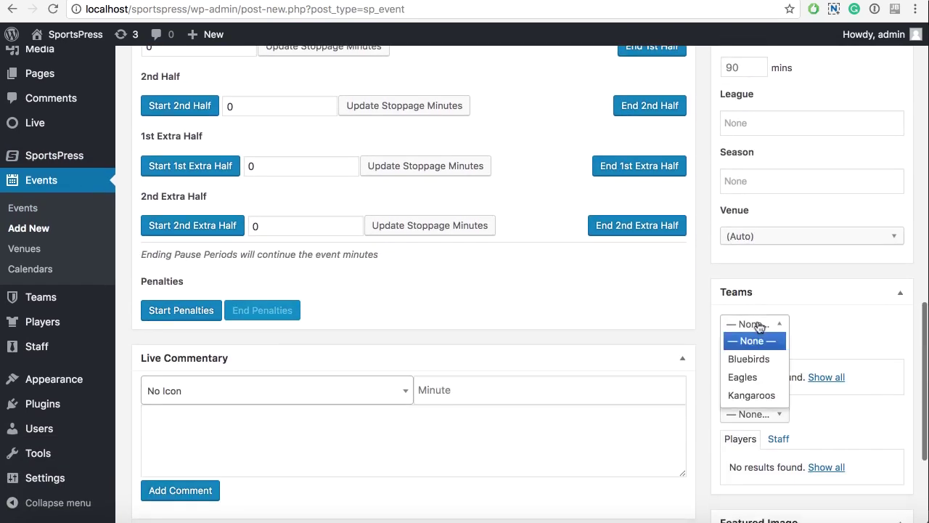
pyautogui.click(757, 358)
pyautogui.scroll(-2, 798, 356)
pyautogui.click(757, 422)
pyautogui.click(762, 488)
pyautogui.scroll(15, 838, 288)
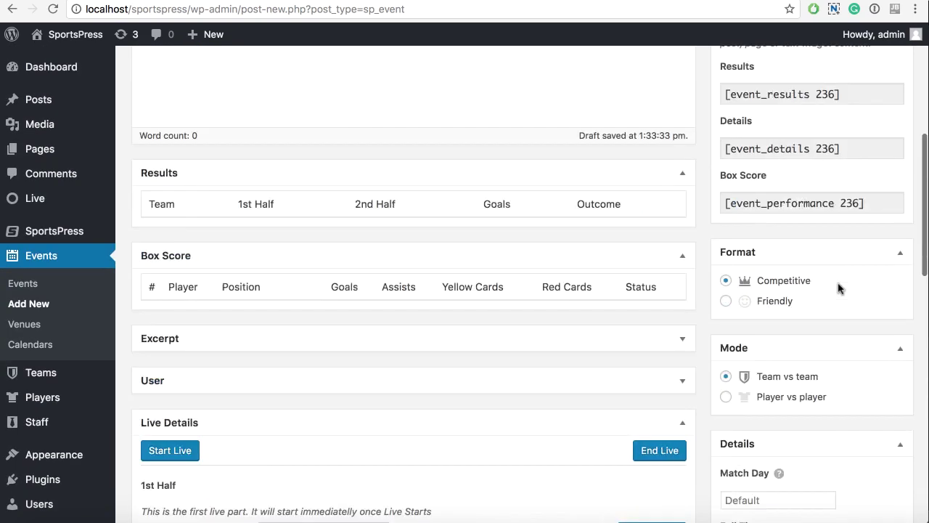
pyautogui.click(872, 281)
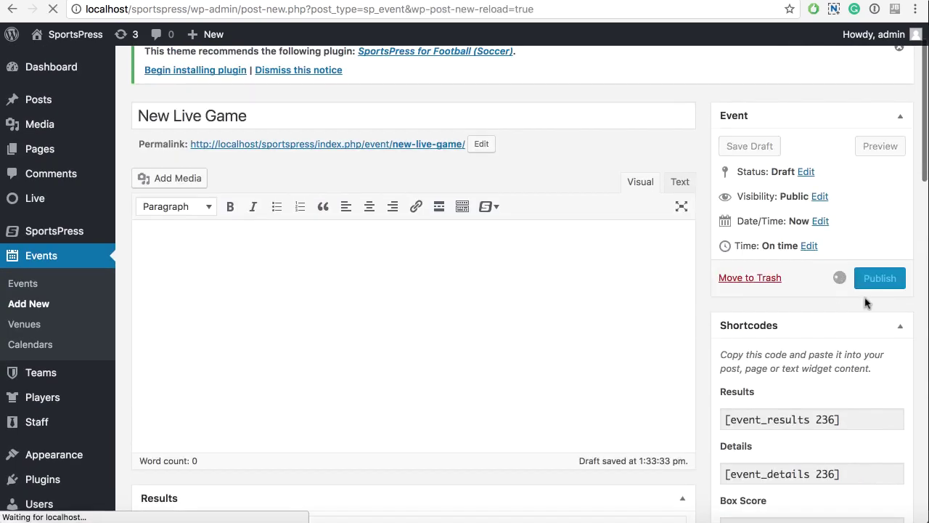
# Step: Reload the site's home page and check the Live Events widget for New Live Game
pyautogui.hotkey('ctrl', 'Tab')
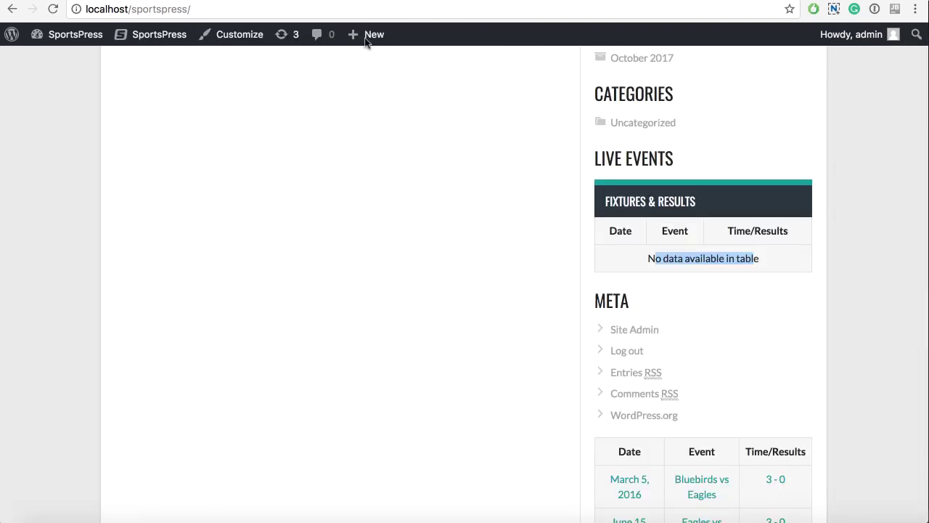
pyautogui.press('super+r')
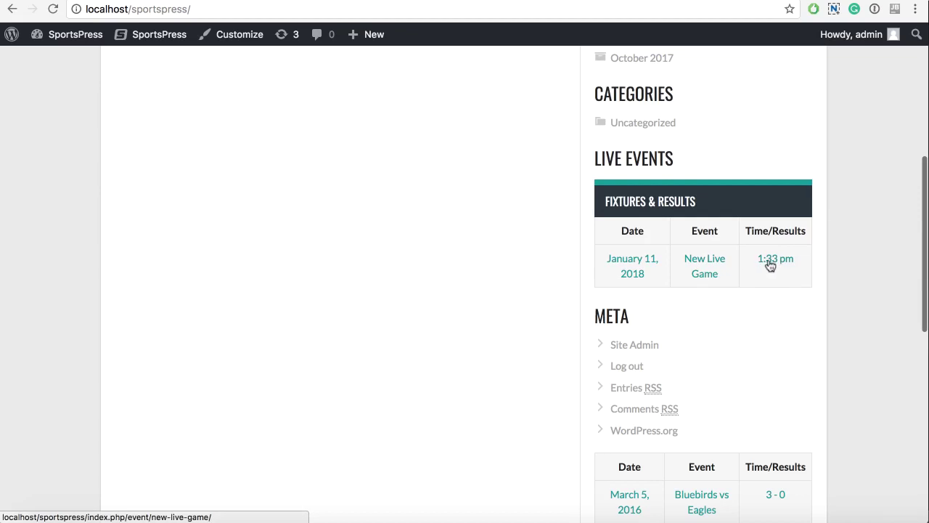
# Step: Return to New Live Game's edit page and start the event live in its Live Details
pyautogui.hotkey('ctrl', 'shift', 'Tab')
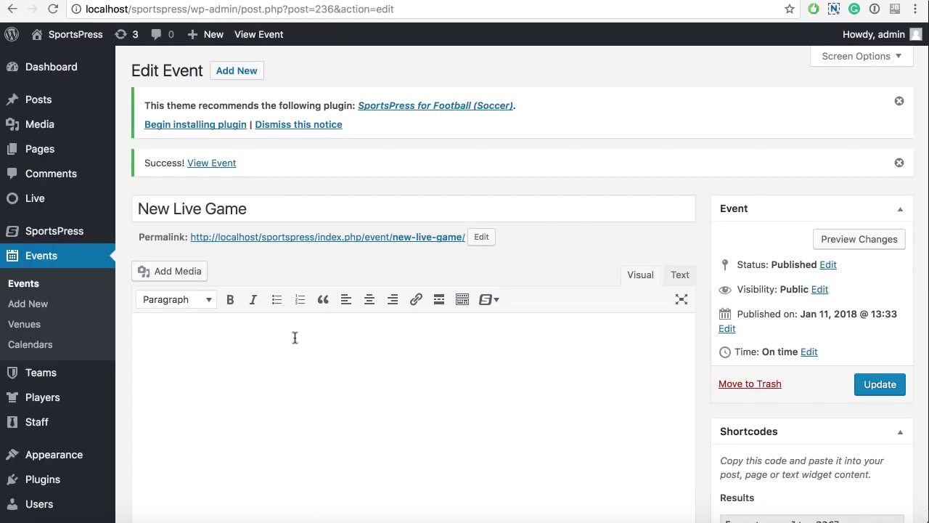
pyautogui.scroll(-10, 295, 344)
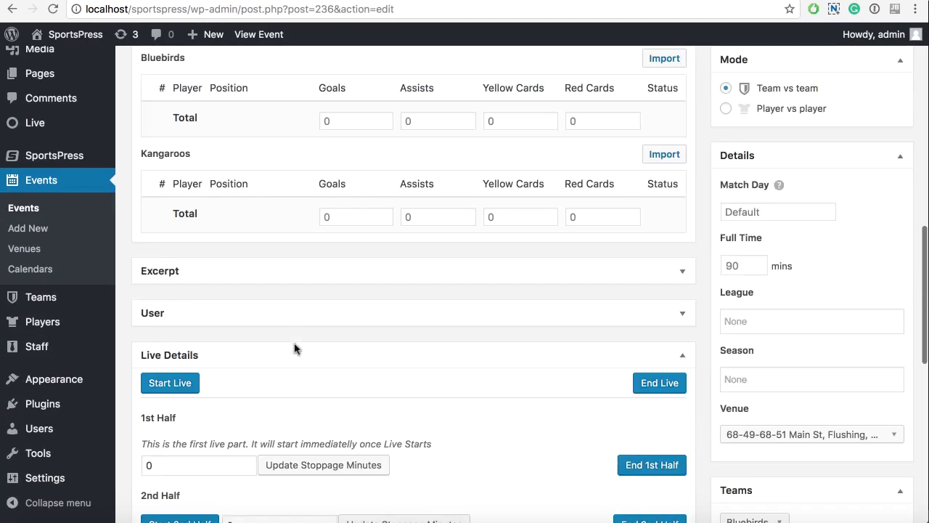
pyautogui.click(166, 368)
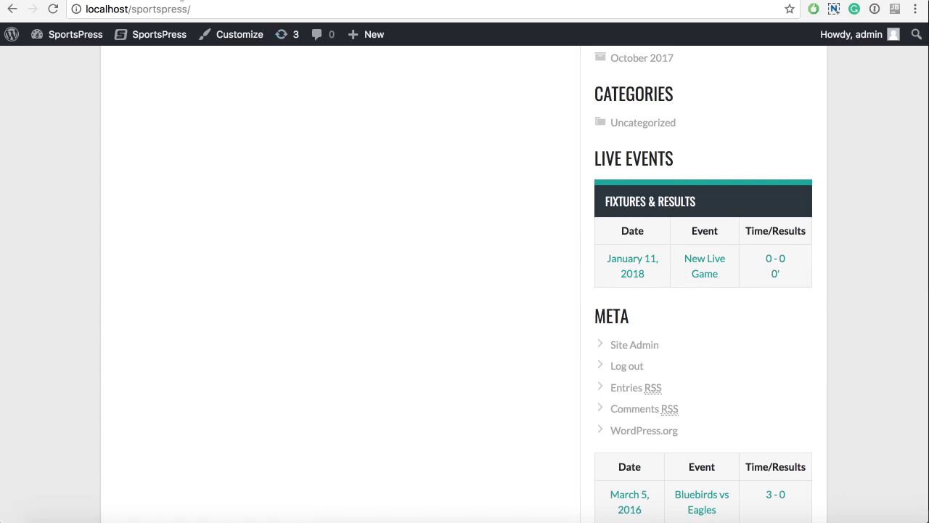
# Step: In the event's Results, set goals to 1 for Bluebirds and 0 for Kangaroos, and update the event
pyautogui.click(182, 1)
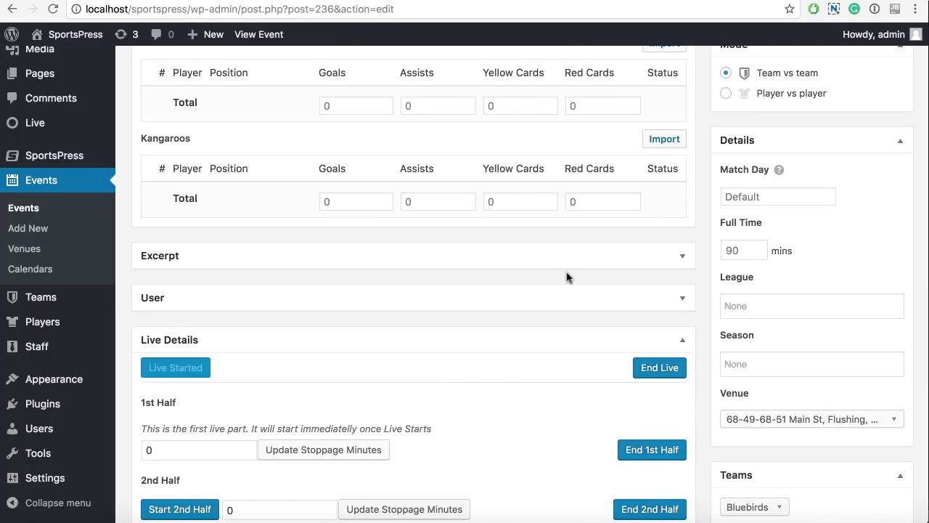
pyautogui.click(572, 112)
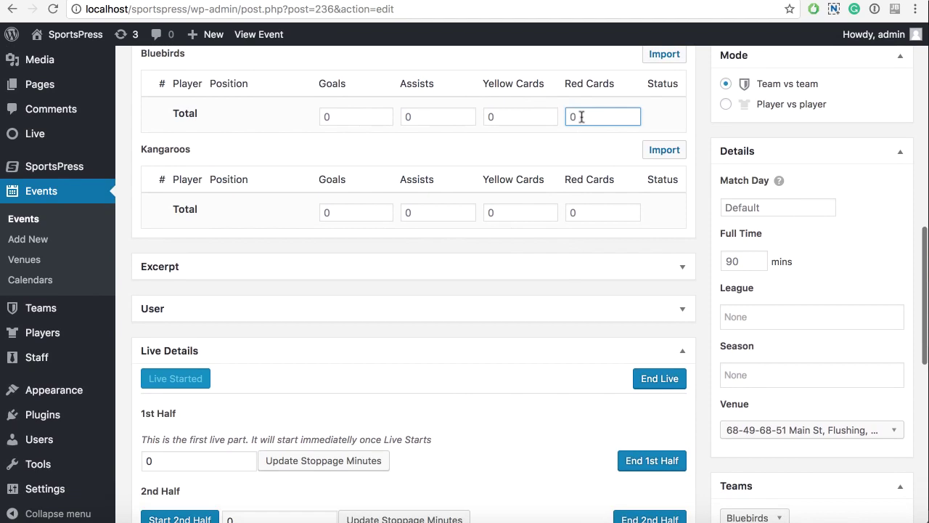
pyautogui.scroll(3, 504, 191)
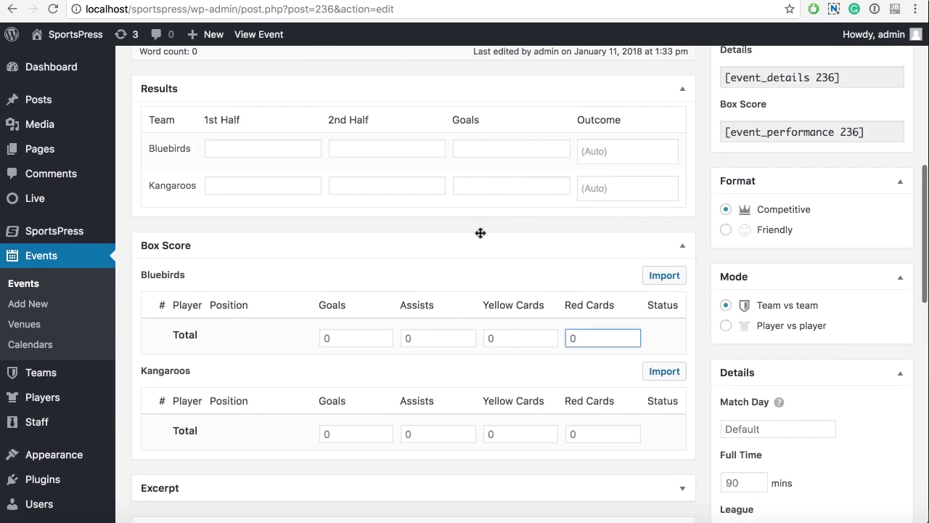
pyautogui.click(591, 149)
pyautogui.write('1')
pyautogui.press('BackSpace')
pyautogui.click(557, 148)
pyautogui.write('1')
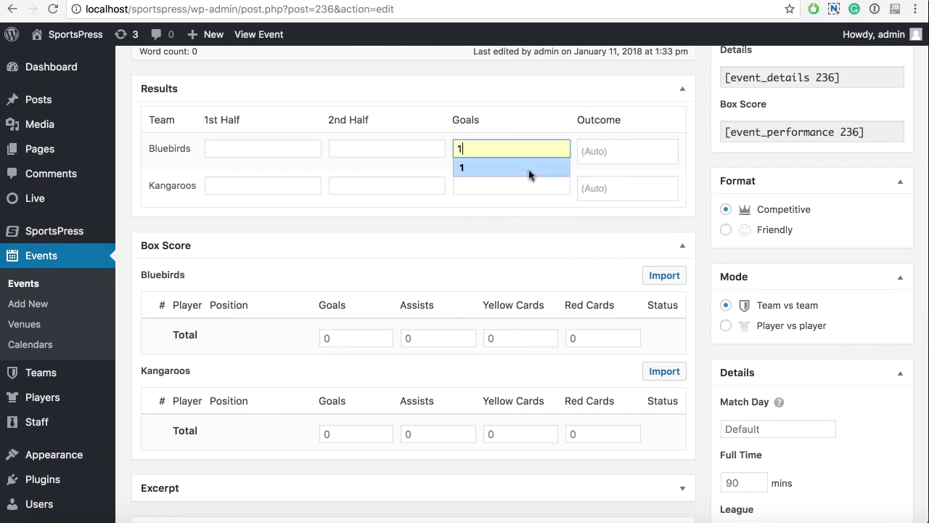
pyautogui.click(518, 184)
pyautogui.write('0')
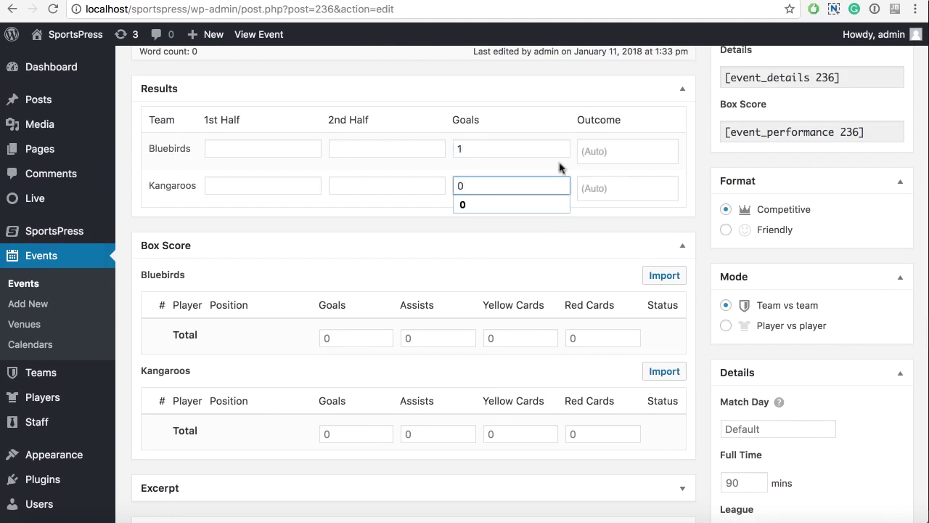
pyautogui.scroll(5, 614, 228)
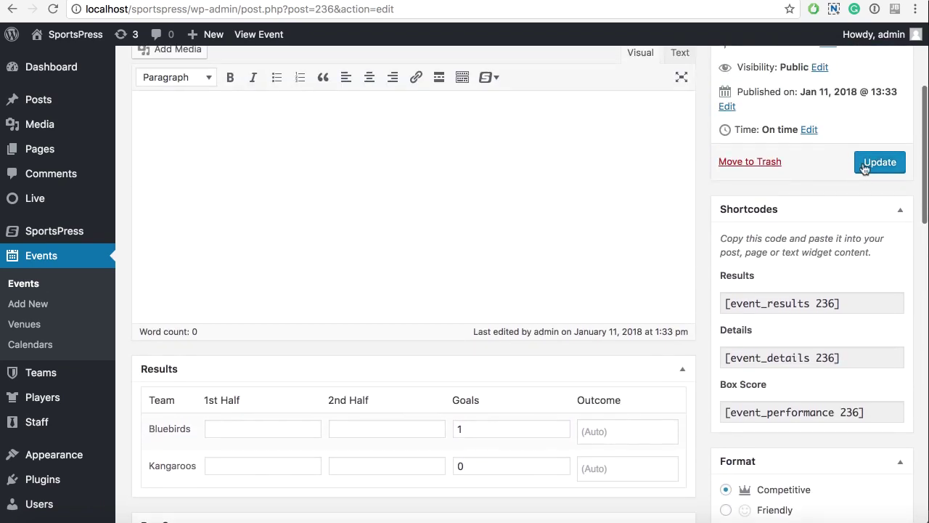
pyautogui.click(864, 166)
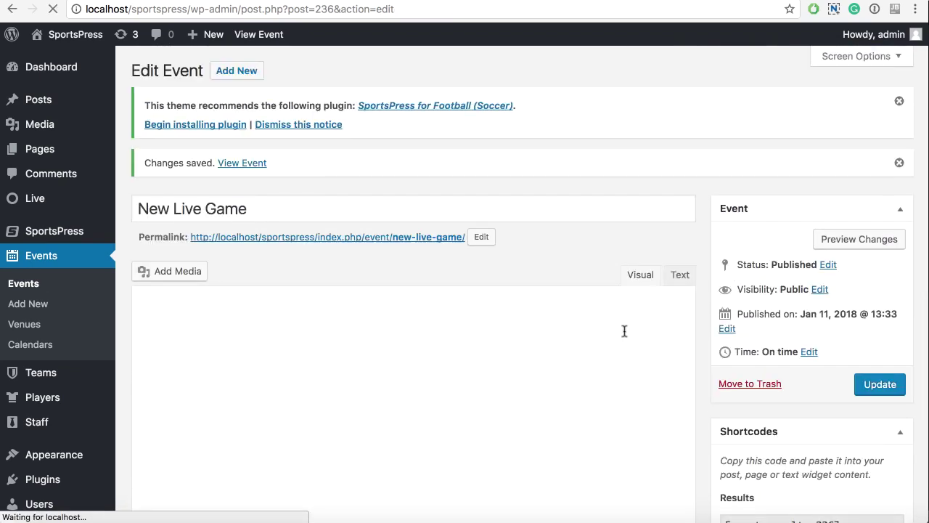
# Step: Switch to the site's home page and open New Live Game from the Live Events widget
pyautogui.scroll(-5, 624, 331)
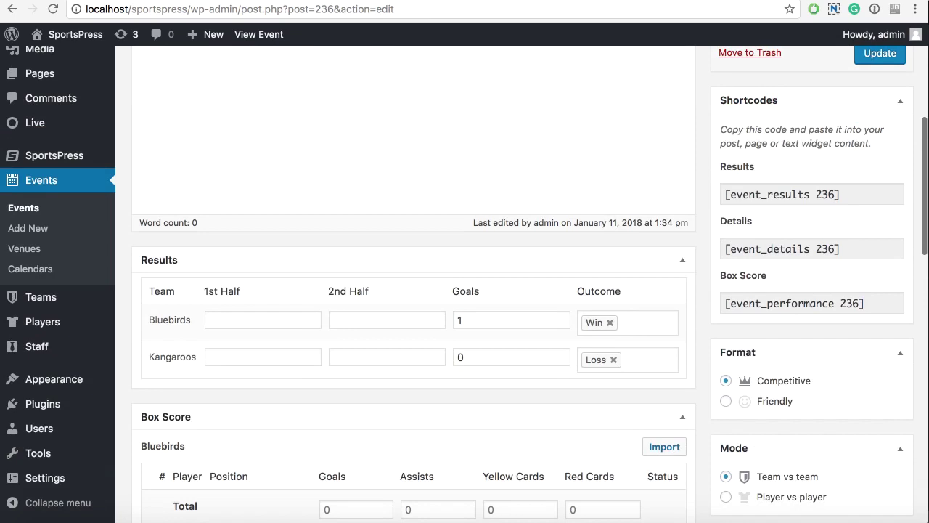
pyautogui.hotkey('ctrl', 'Tab')
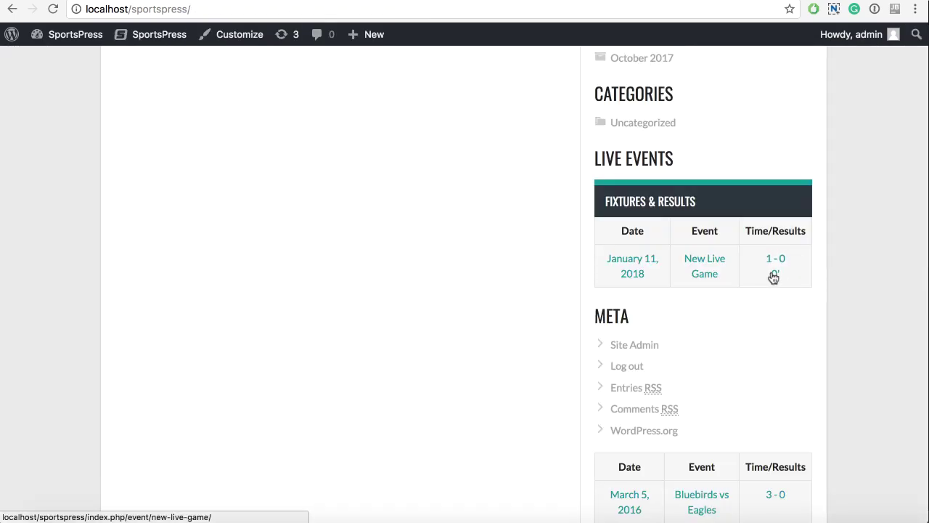
pyautogui.click(775, 262)
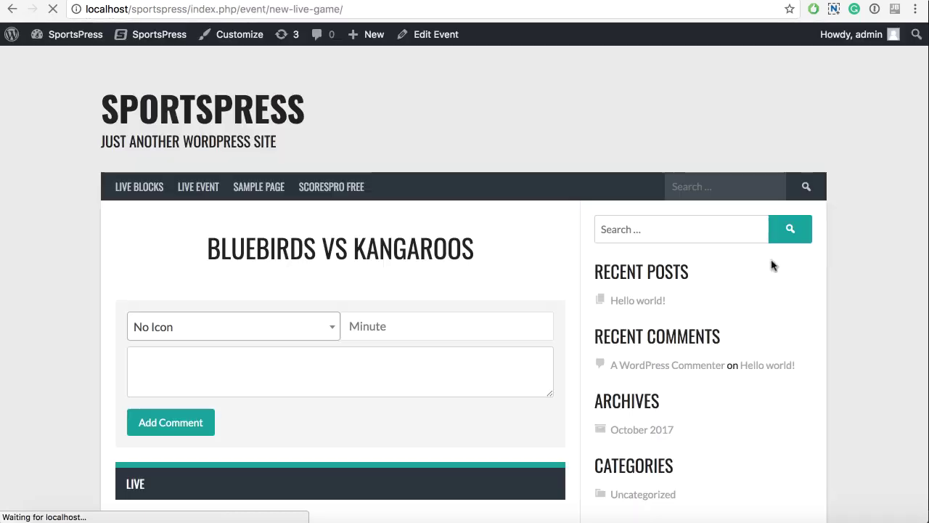
# Step: Examine the event page's live score, result fields, half and extra-half controls, stoppage minutes and penalties section
pyautogui.scroll(-2, 343, 278)
pyautogui.scroll(-1, 339, 277)
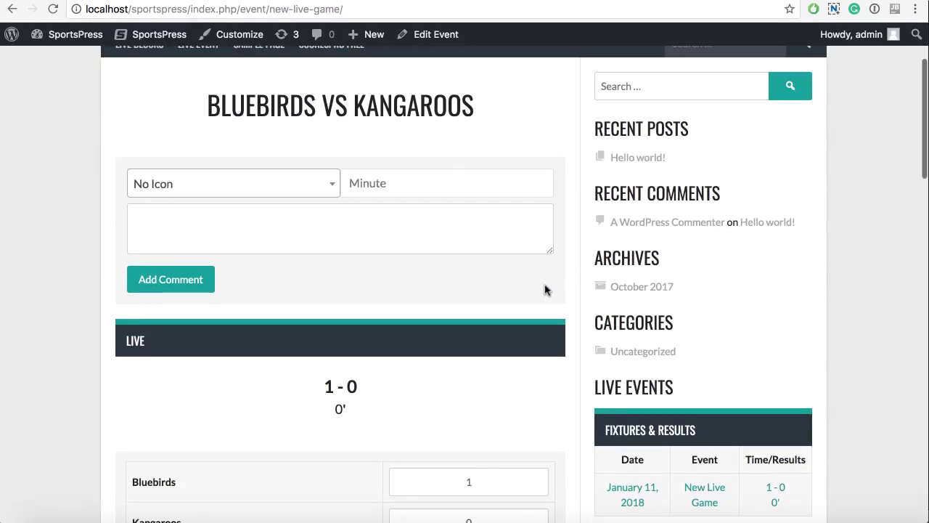
pyautogui.scroll(-3, 207, 303)
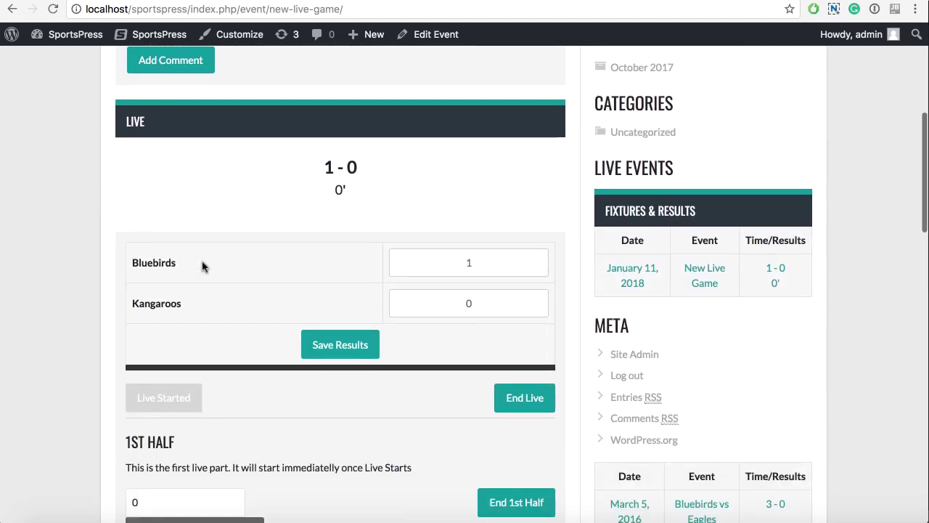
pyautogui.scroll(-1, 349, 291)
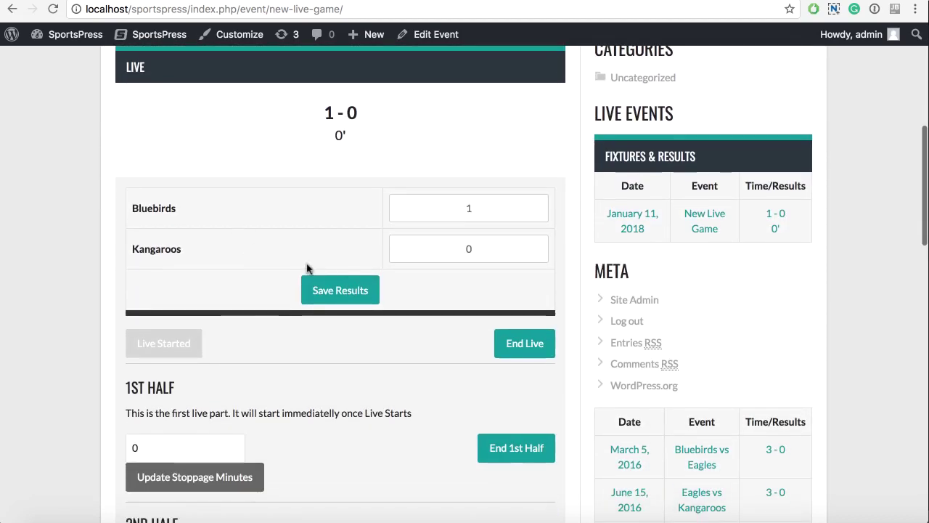
pyautogui.scroll(-4, 276, 344)
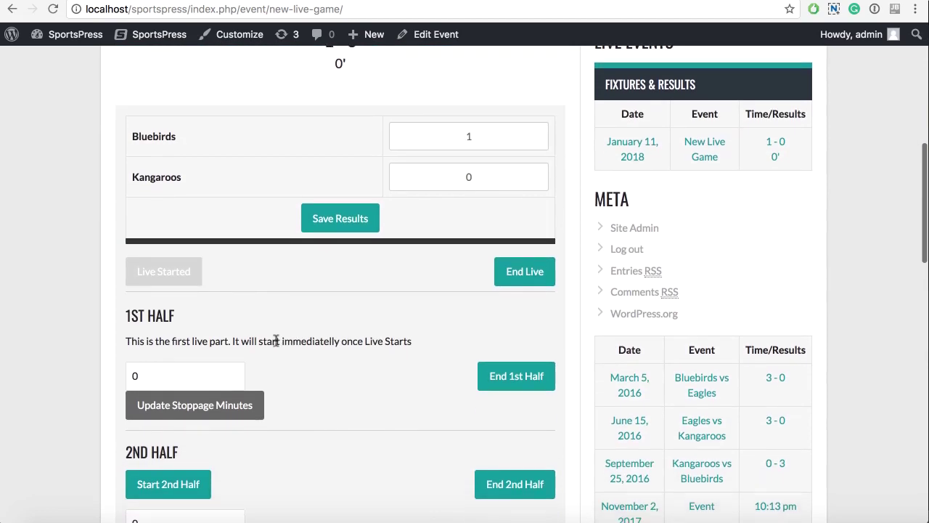
pyautogui.scroll(-5, 276, 345)
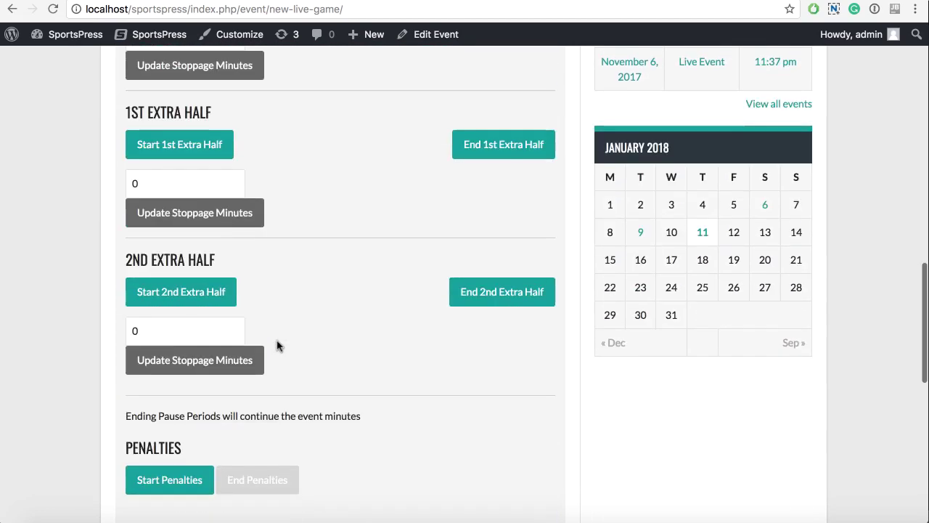
pyautogui.scroll(9, 278, 346)
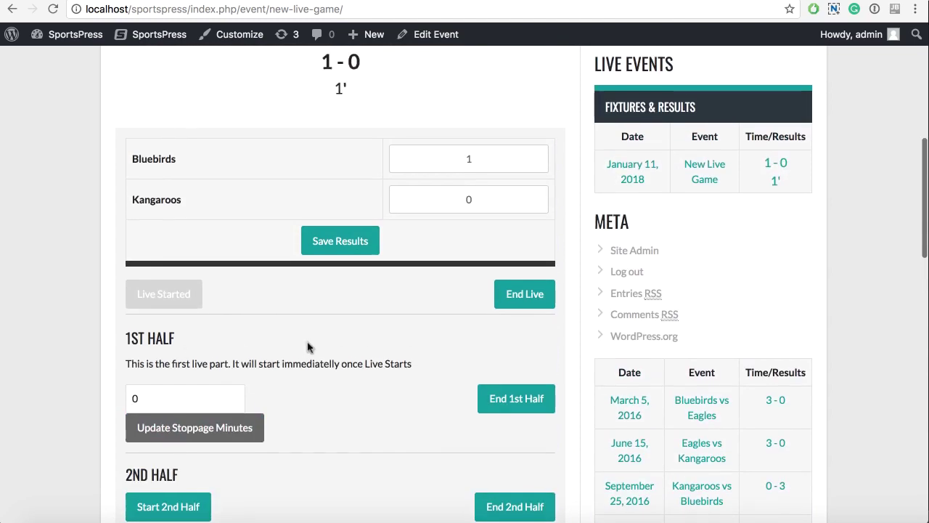
pyautogui.scroll(-1, 307, 347)
pyautogui.scroll(1, 307, 346)
pyautogui.scroll(-1, 498, 320)
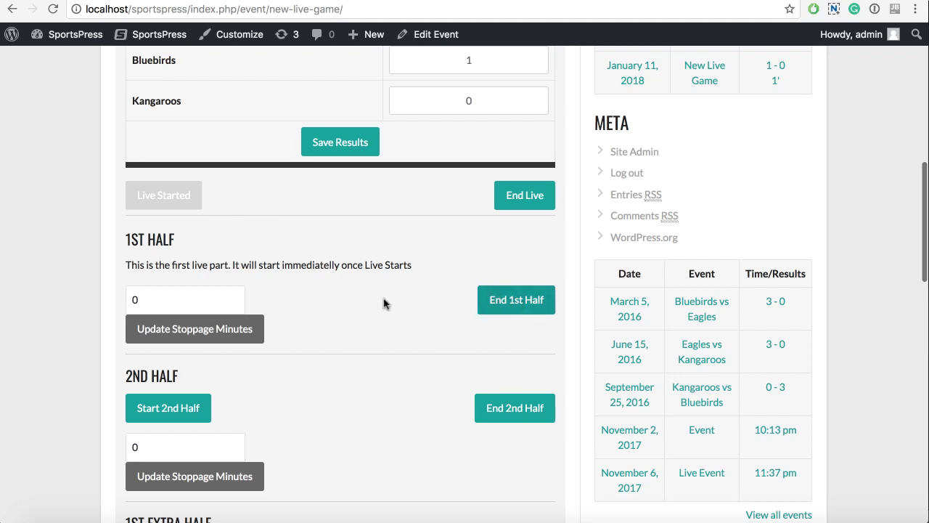
# Step: Set the Bluebirds' result to 2 on the public event page, save the results, and check the live score
pyautogui.scroll(2, 384, 303)
pyautogui.scroll(1, 294, 199)
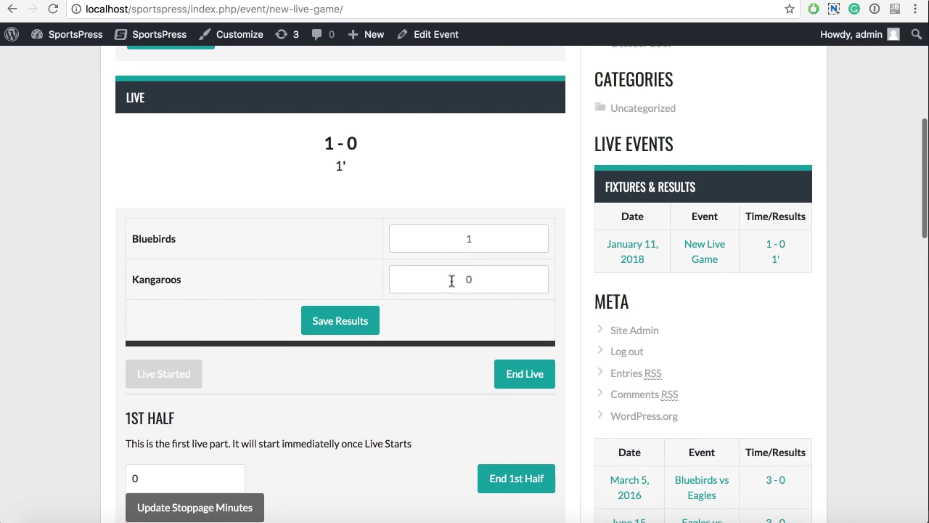
pyautogui.doubleClick(471, 238)
pyautogui.click(355, 323)
pyautogui.scroll(3, 342, 211)
pyautogui.scroll(-1, 331, 276)
pyautogui.scroll(1, 320, 283)
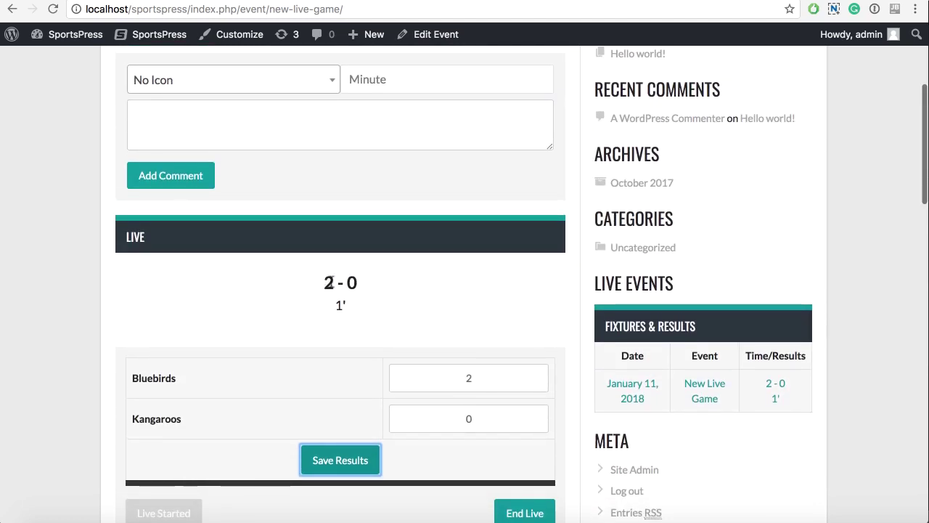
# Step: Choose the Goal! icon for a new live comment on the Bluebirds vs Kangaroos event page
pyautogui.click(328, 283)
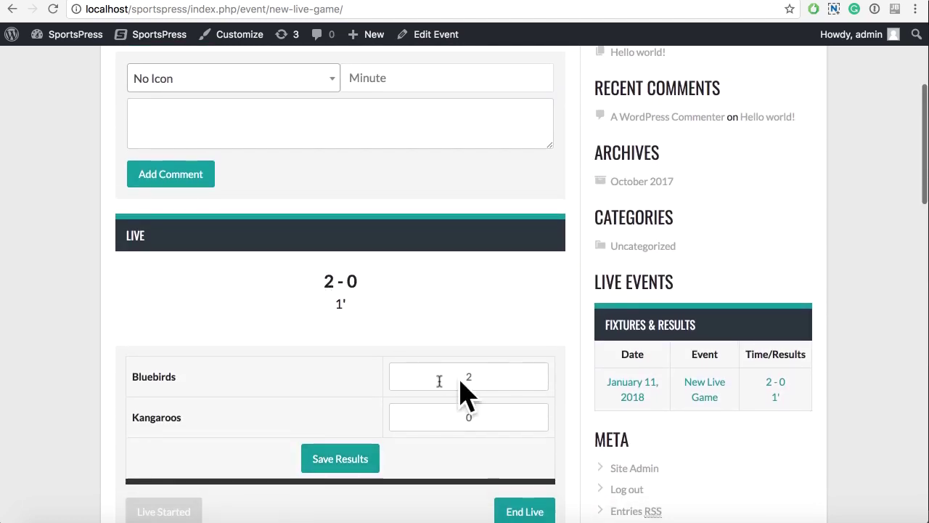
pyautogui.scroll(2, 395, 292)
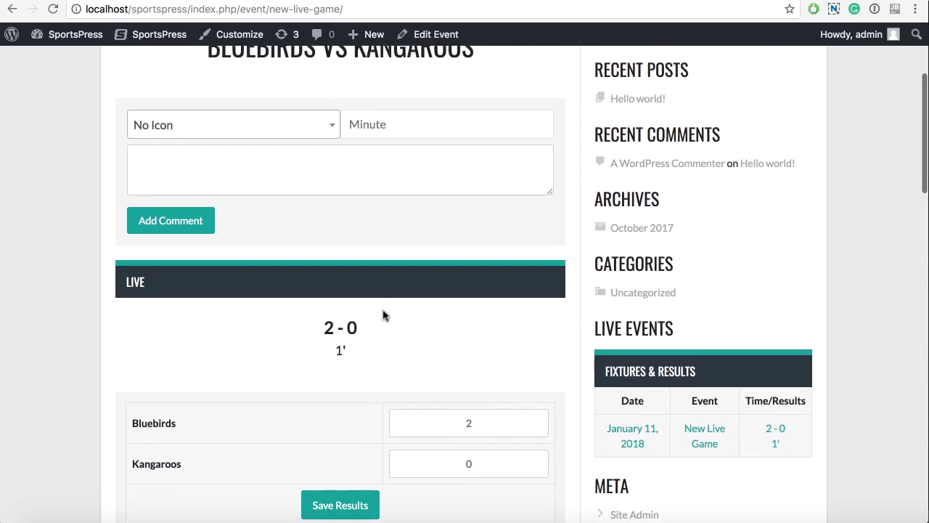
pyautogui.scroll(1, 384, 316)
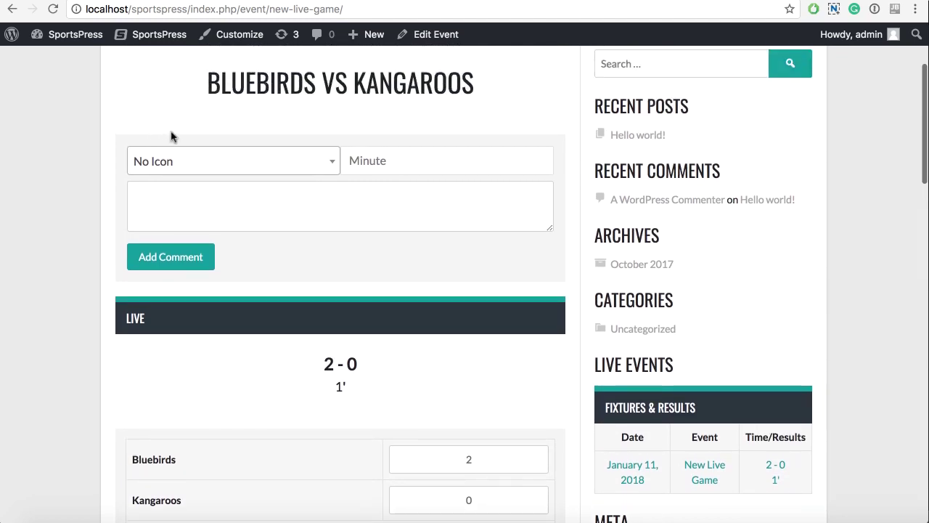
pyautogui.moveTo(214, 86); pyautogui.dragTo(510, 82)
pyautogui.click(290, 129)
pyautogui.click(278, 161)
pyautogui.click(242, 159)
pyautogui.click(218, 163)
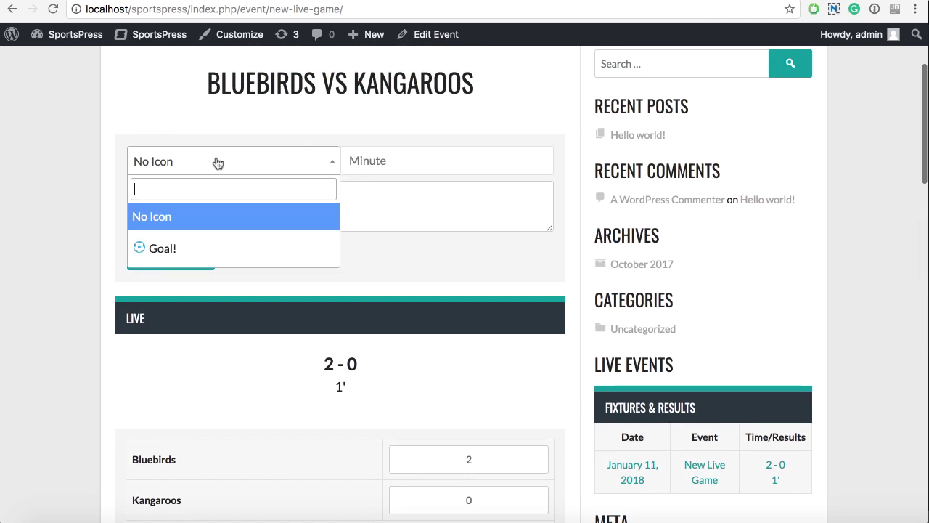
pyautogui.click(260, 252)
# Step: Set the comment's minute to 1, enter the text "GOAAAALLLL", and add the comment
pyautogui.click(421, 158)
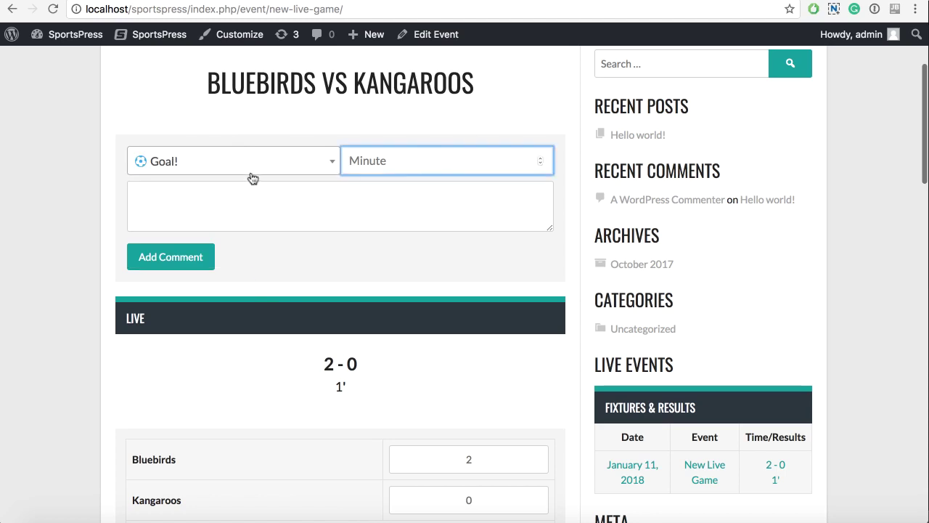
pyautogui.write('1')
pyautogui.click(328, 199)
pyautogui.write('GOAA')
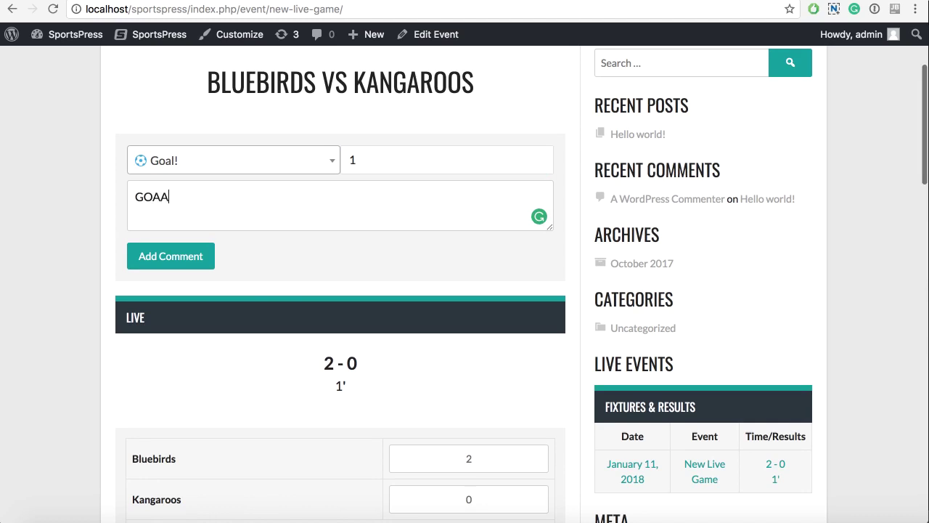
pyautogui.write('AALLLL')
pyautogui.click(203, 265)
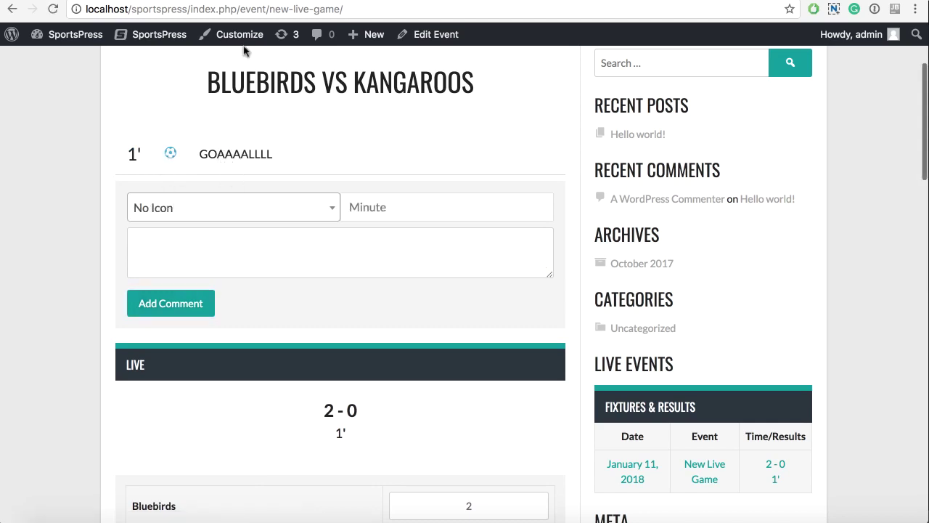
# Step: Return to the site admin, open the SportsPress configuration page, and create a new commentary icon
pyautogui.click(161, 3)
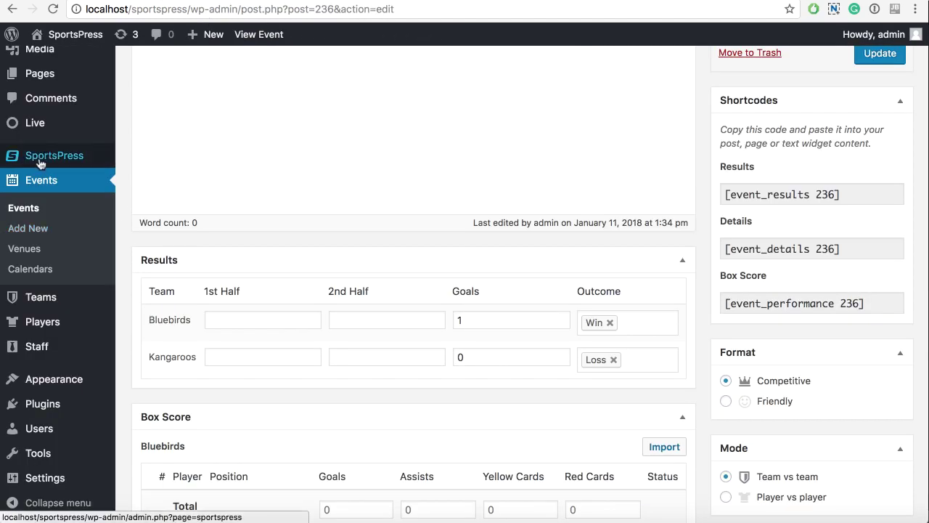
pyautogui.moveTo(61, 158)
pyautogui.click(145, 179)
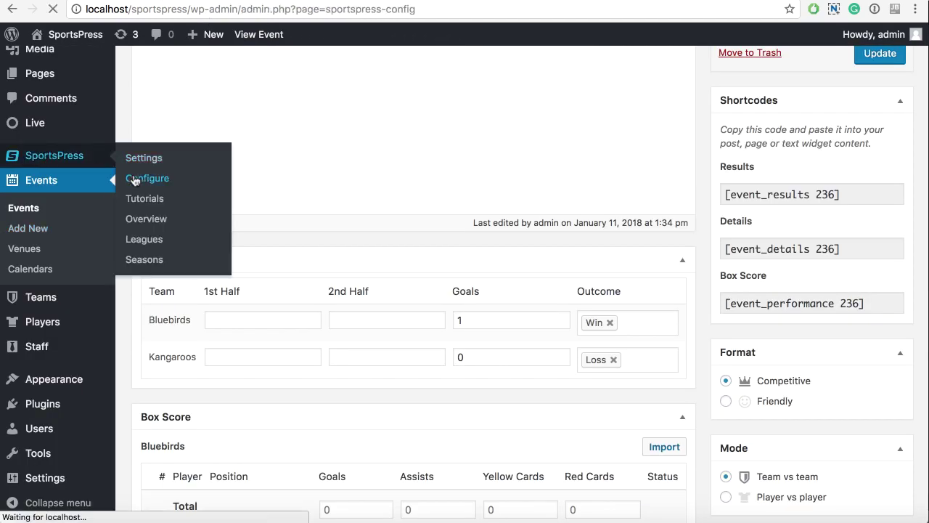
pyautogui.scroll(-7, 319, 263)
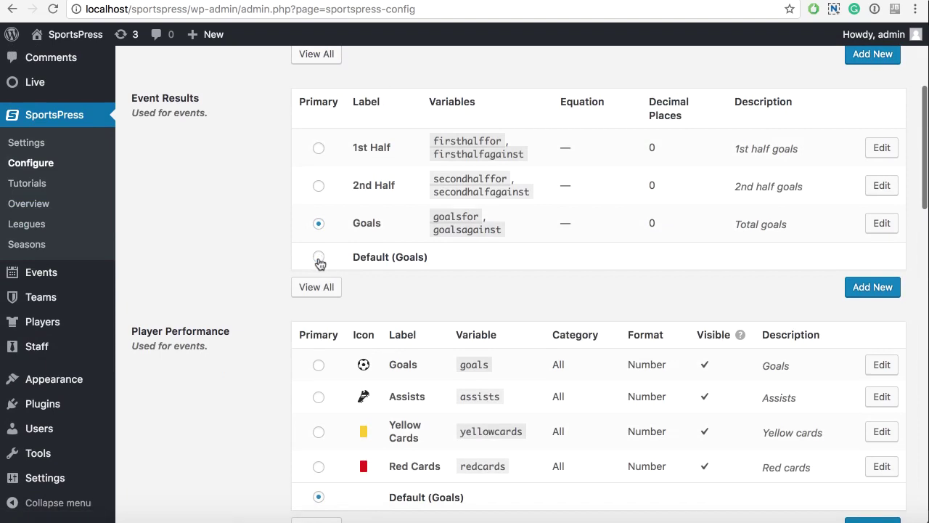
pyautogui.scroll(-10, 320, 263)
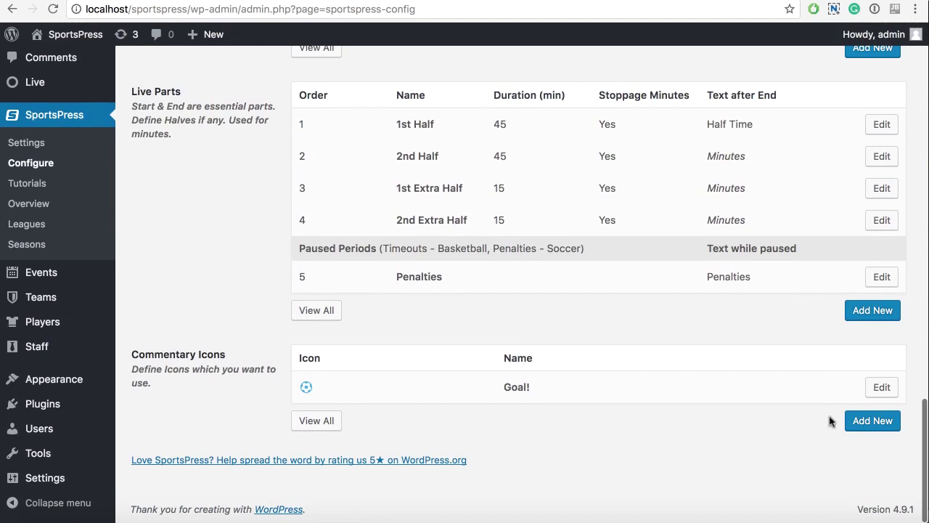
pyautogui.click(871, 422)
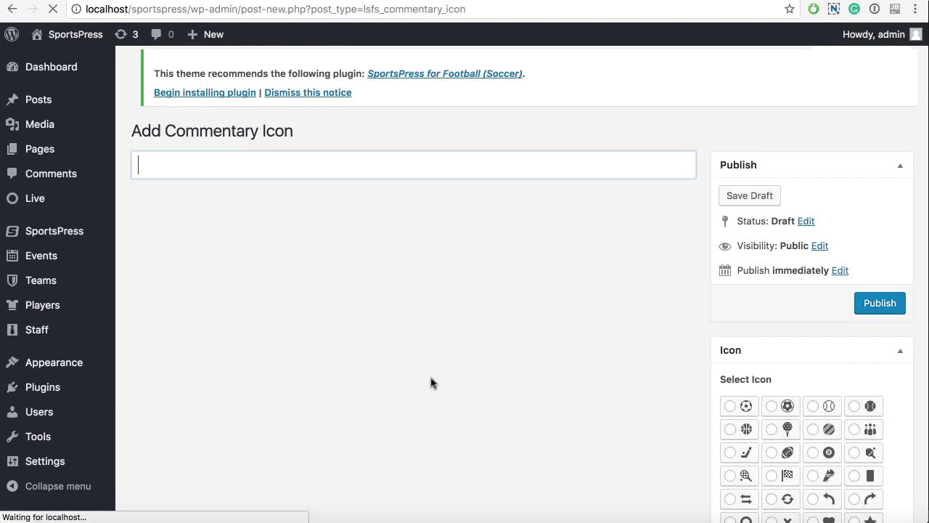
# Step: Name the commentary icon "Red Card" and choose the card symbol for it
pyautogui.write('Re')
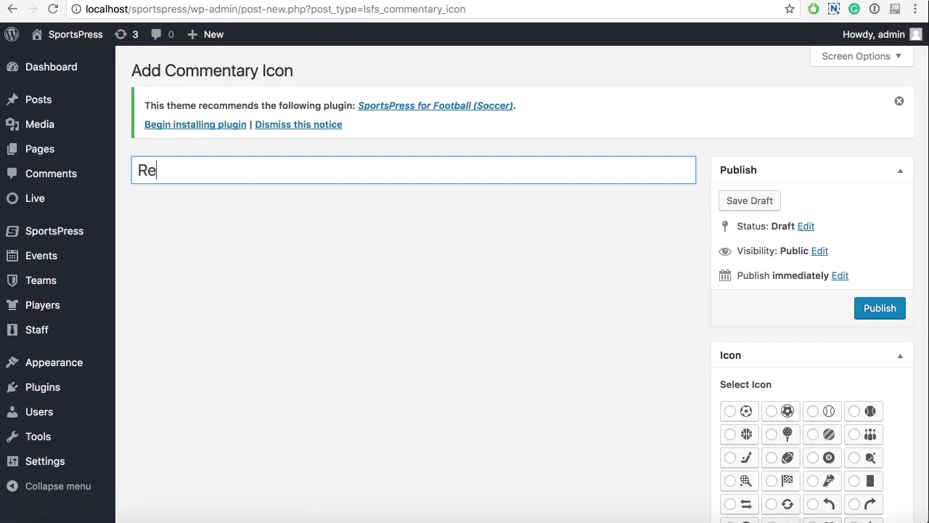
pyautogui.write('d Card')
pyautogui.scroll(-3, 660, 400)
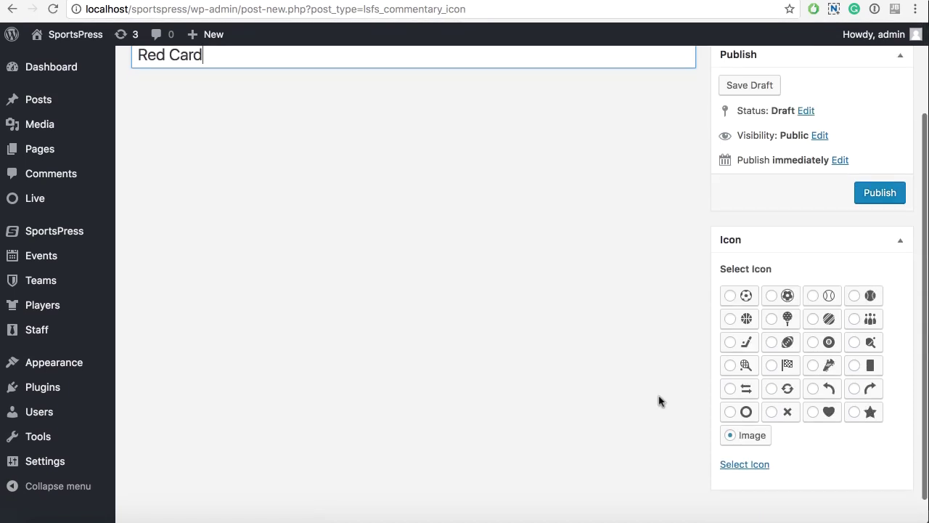
pyautogui.click(866, 370)
# Step: Customize the card symbol's colour to red #f82a2a and publish the commentary icon
pyautogui.click(741, 482)
pyautogui.doubleClick(748, 481)
pyautogui.scroll(-2, 563, 454)
pyautogui.click(824, 458)
pyautogui.click(775, 450)
pyautogui.click(775, 450)
pyautogui.click(760, 457)
pyautogui.click(757, 451)
pyautogui.moveTo(730, 508); pyautogui.dragTo(825, 458)
pyautogui.click(881, 108)
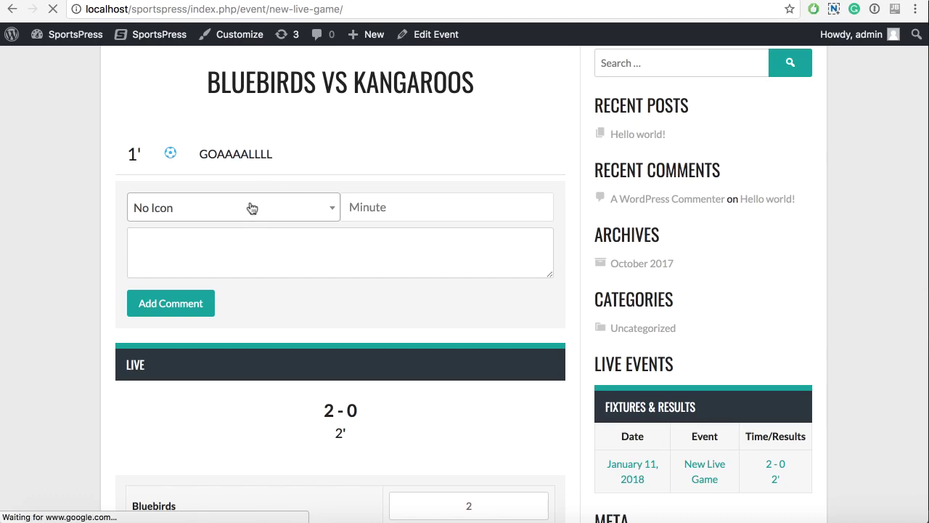
# Step: On the public event page, add a comment with the Red Card icon, minute 34, and the text "Red Card for Modrić"
pyautogui.click(245, 209)
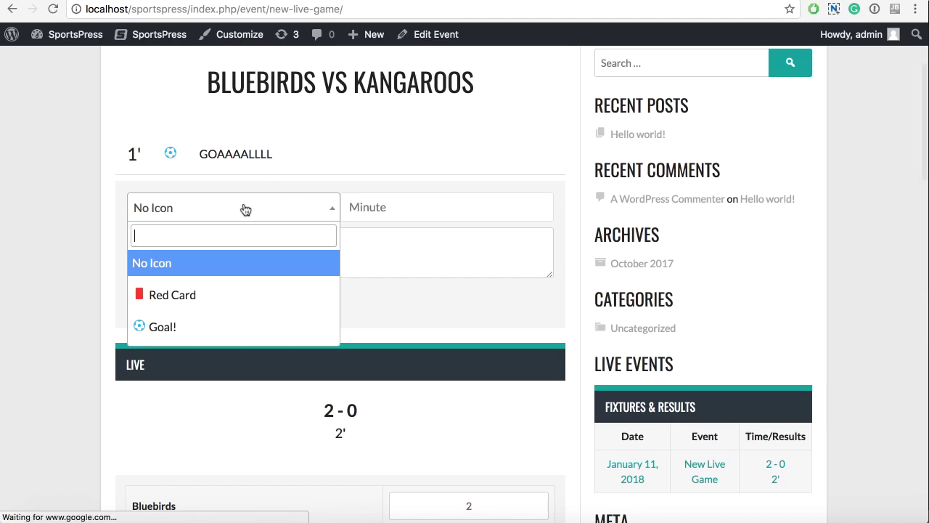
pyautogui.click(175, 295)
pyautogui.click(365, 208)
pyautogui.write('34')
pyautogui.click(348, 239)
pyautogui.write('Red Card for Modrić')
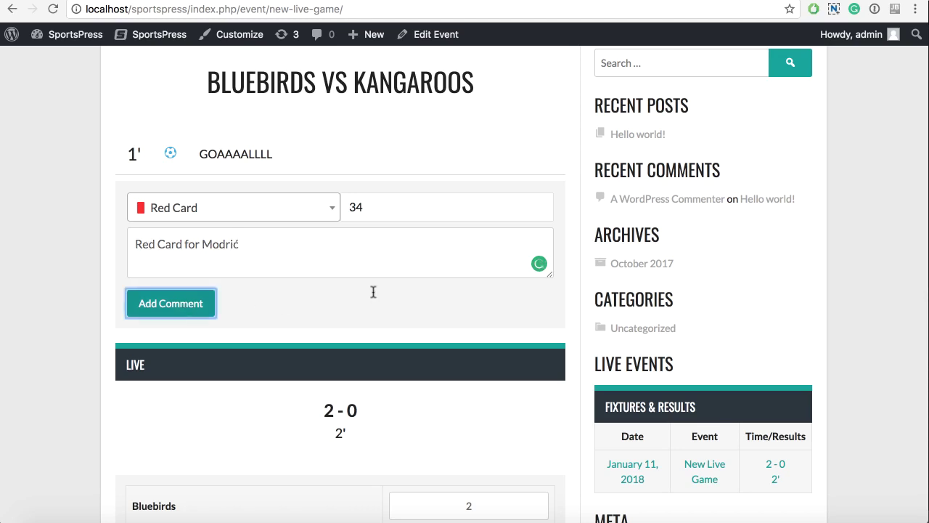
pyautogui.click(193, 303)
pyautogui.scroll(2, 280, 355)
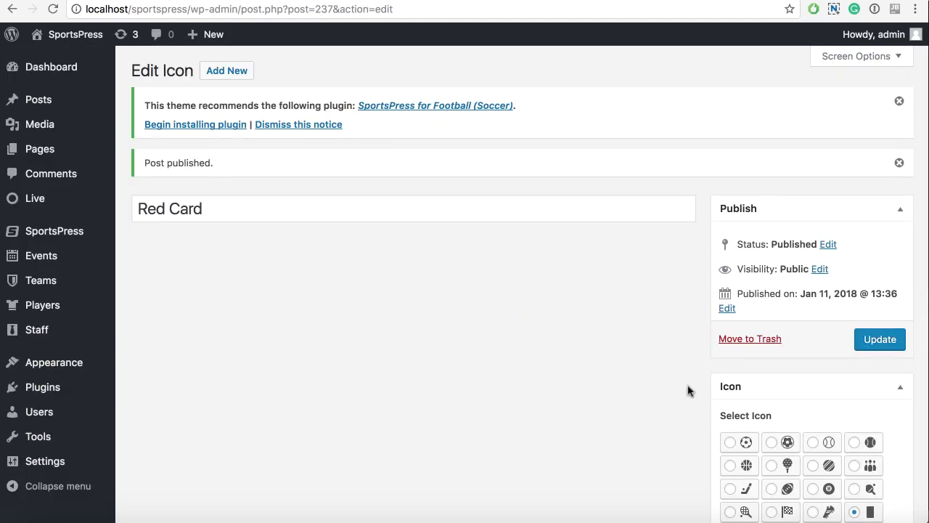
# Step: Examine the Red Card icon's settings, including the Image option and the media library for custom icon images
pyautogui.scroll(-3, 726, 327)
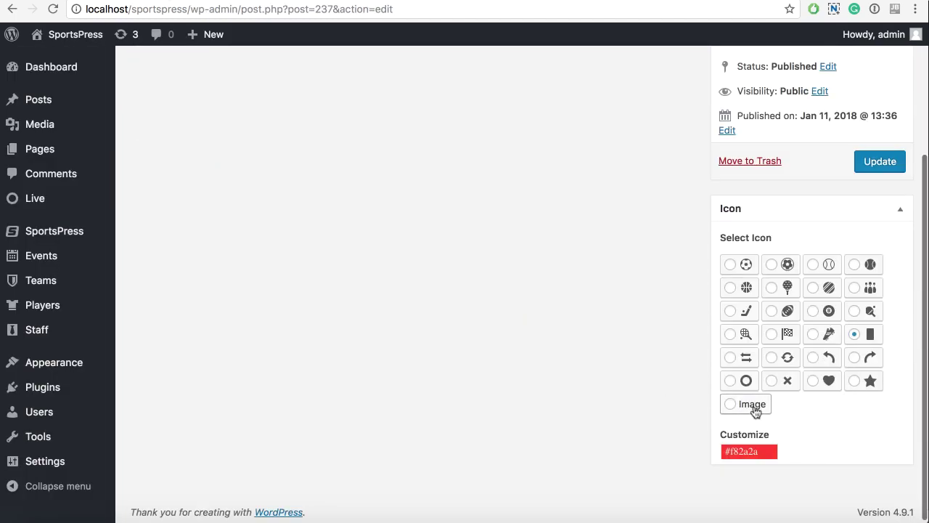
pyautogui.scroll(3, 463, 276)
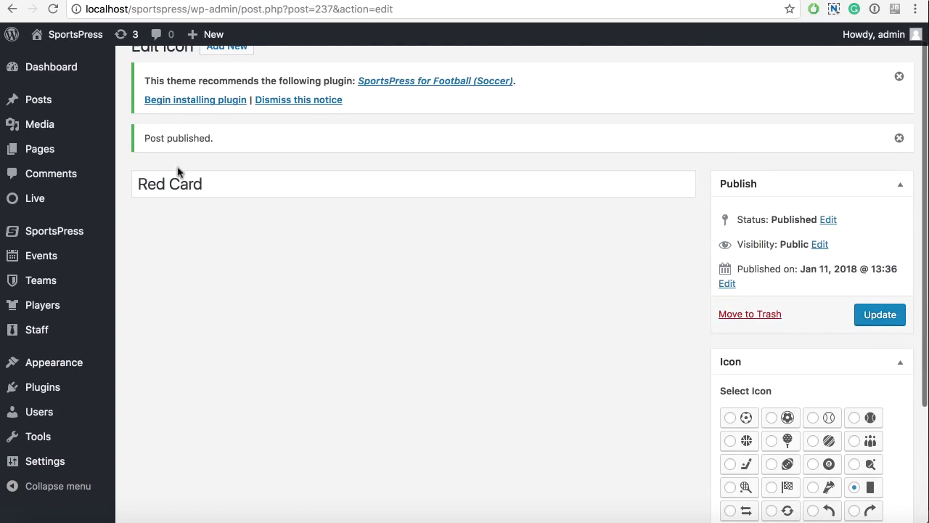
pyautogui.scroll(-3, 748, 269)
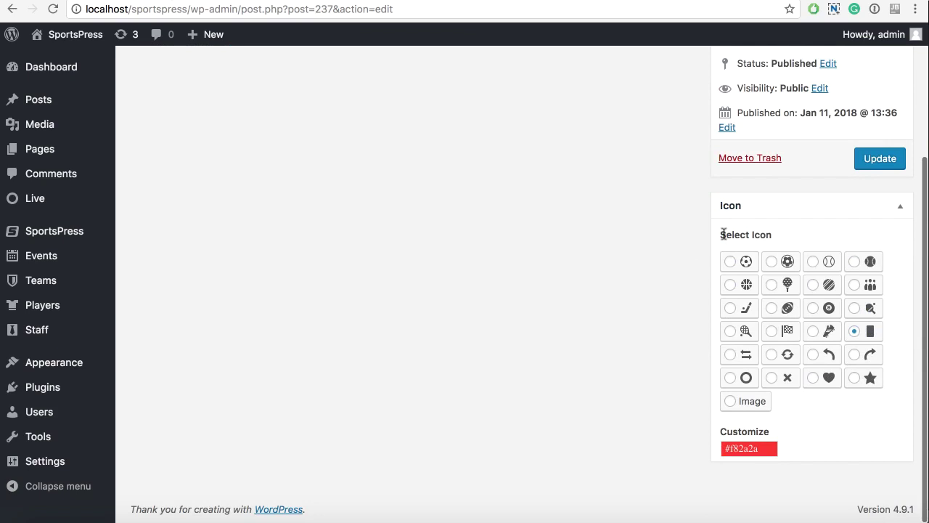
pyautogui.moveTo(723, 234); pyautogui.dragTo(787, 237)
pyautogui.click(802, 242)
pyautogui.click(755, 404)
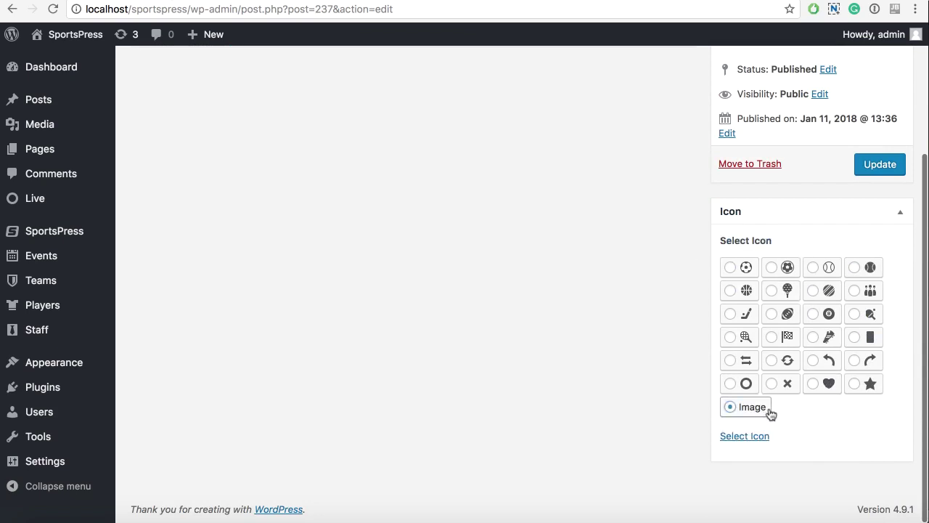
pyautogui.click(743, 434)
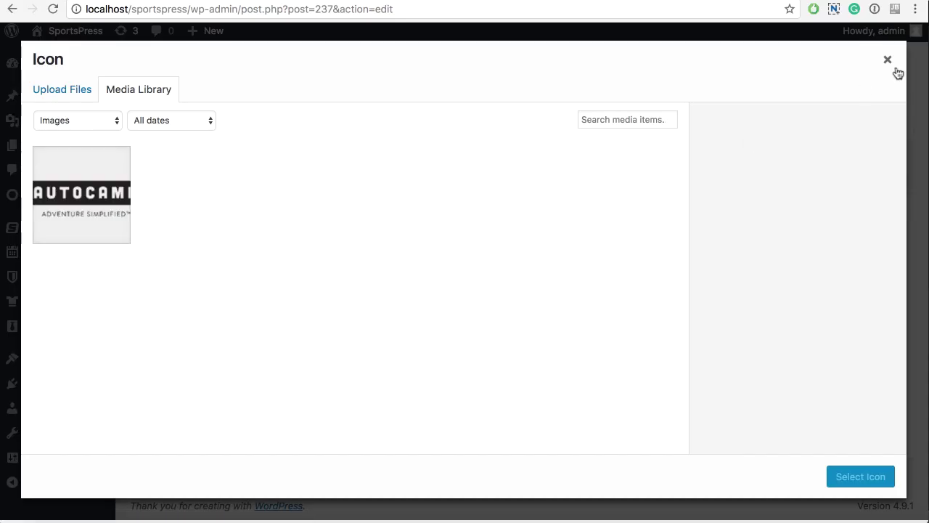
pyautogui.click(893, 60)
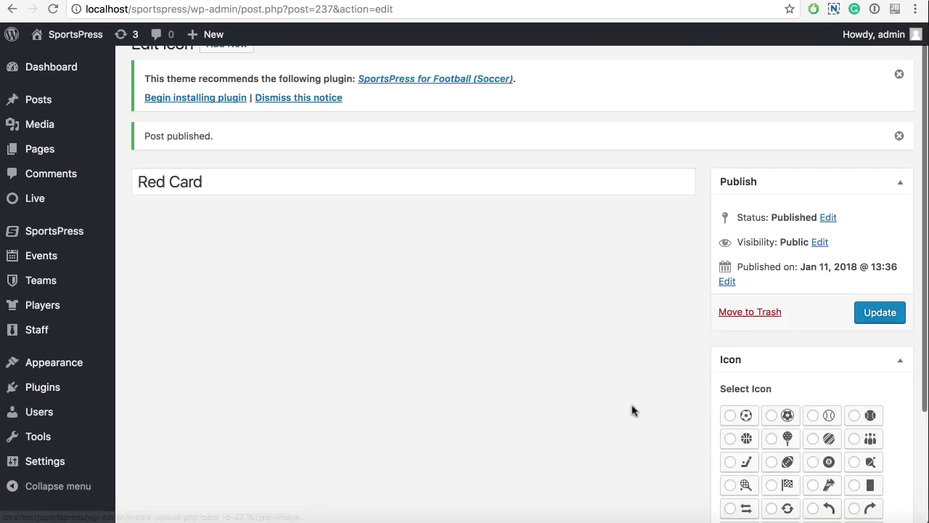
pyautogui.scroll(-3, 286, 397)
pyautogui.scroll(-2, 289, 397)
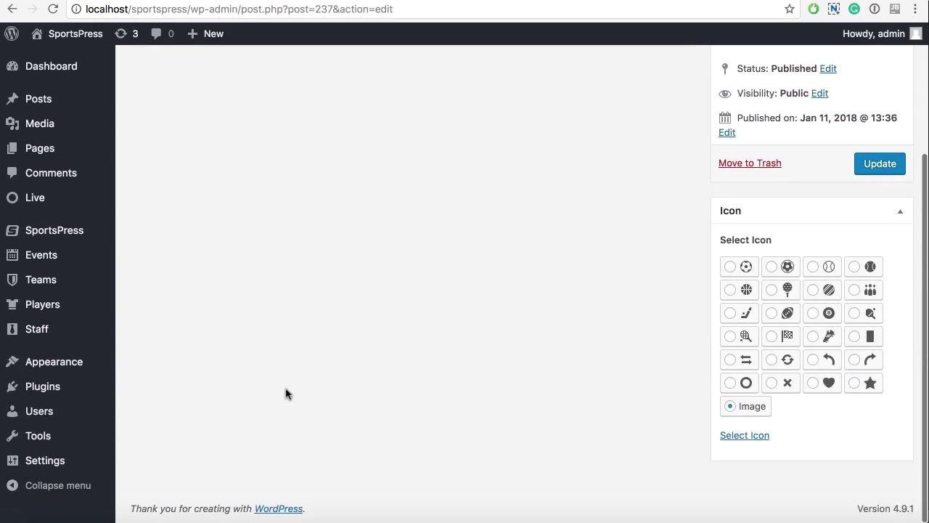
# Step: Review the public event page's live comments, score, result fields, and half and extra-half controls
pyautogui.scroll(5, 290, 378)
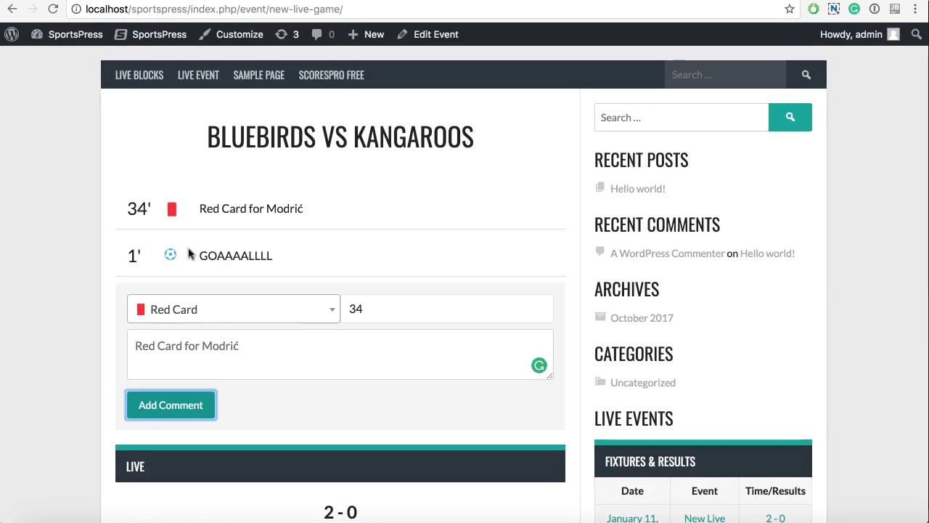
pyautogui.scroll(-3, 262, 221)
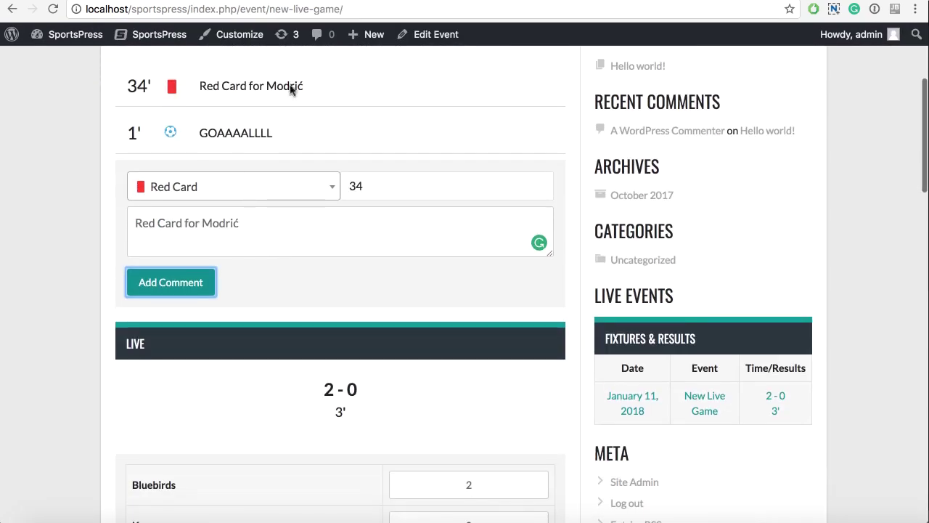
pyautogui.scroll(-10, 329, 295)
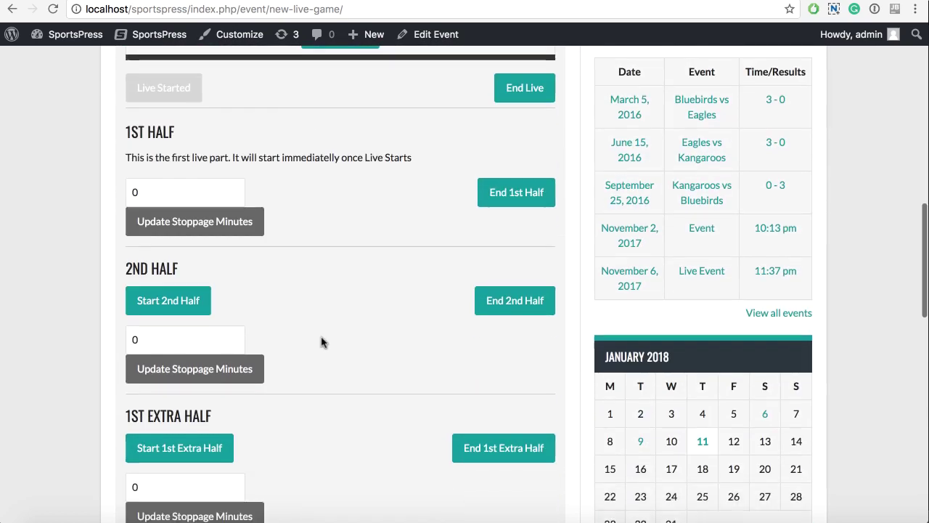
pyautogui.scroll(-4, 312, 291)
pyautogui.scroll(7, 308, 286)
pyautogui.scroll(5, 308, 285)
pyautogui.scroll(2, 356, 342)
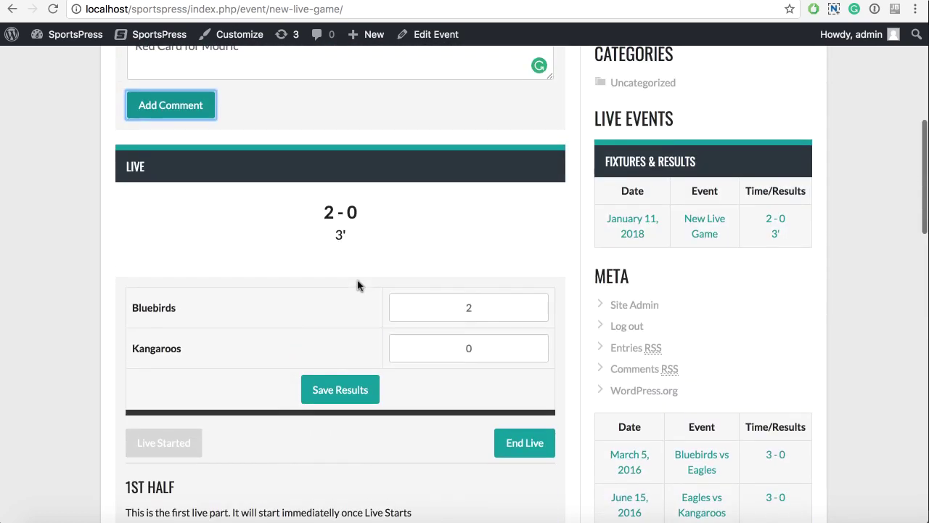
pyautogui.scroll(6, 344, 257)
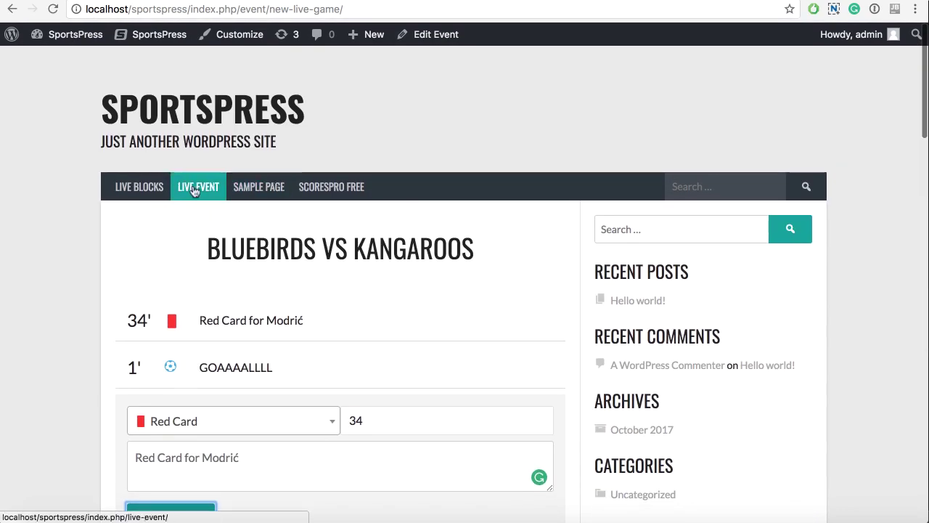
# Step: Browse the ScoresPro Free page's match listings and open the page for editing to inspect its live_scorespro_free shortcode
pyautogui.click(319, 193)
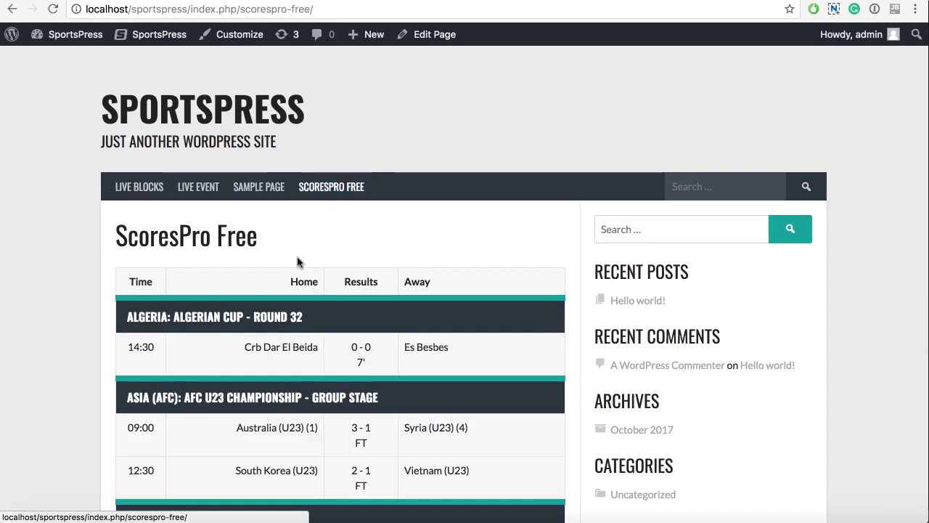
pyautogui.scroll(-5, 296, 257)
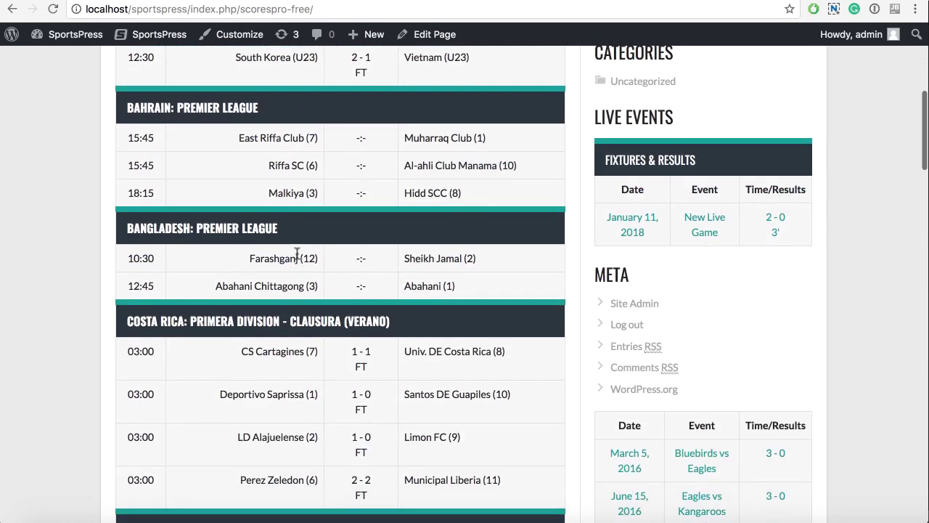
pyautogui.scroll(6, 276, 247)
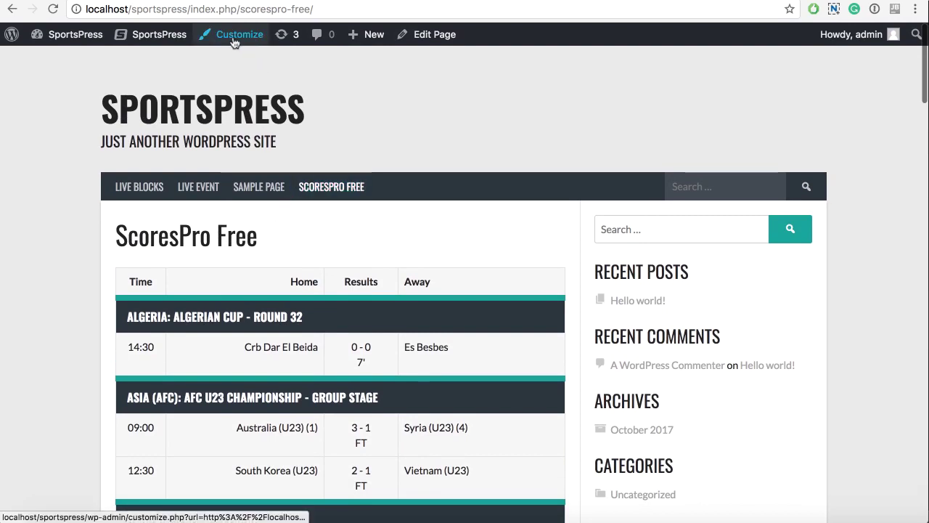
pyautogui.click(425, 35)
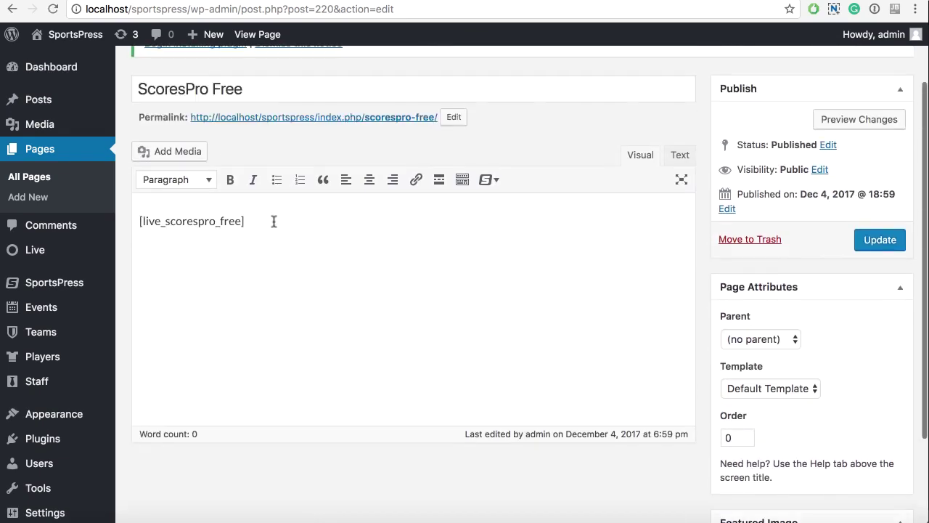
pyautogui.doubleClick(184, 221)
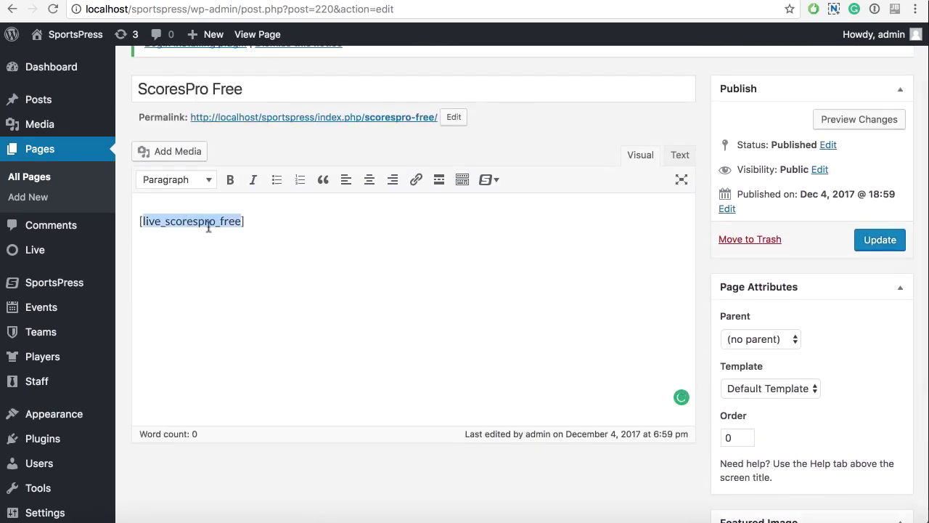
# Step: Review the page's live_scorespro_free shortcode and open the Live plugin's Integrations page with the Scorespro Free integration
pyautogui.scroll(1, 229, 321)
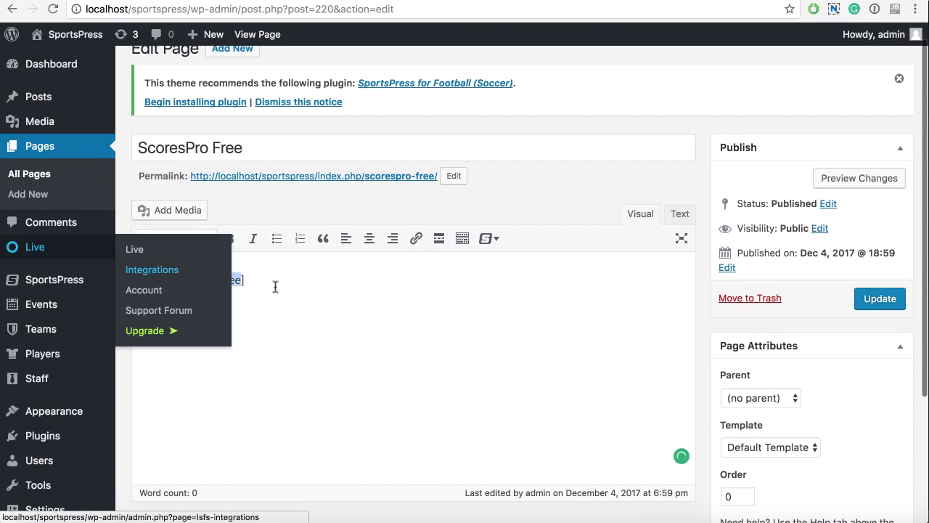
pyautogui.click(187, 282)
pyautogui.moveTo(142, 280); pyautogui.dragTo(235, 280)
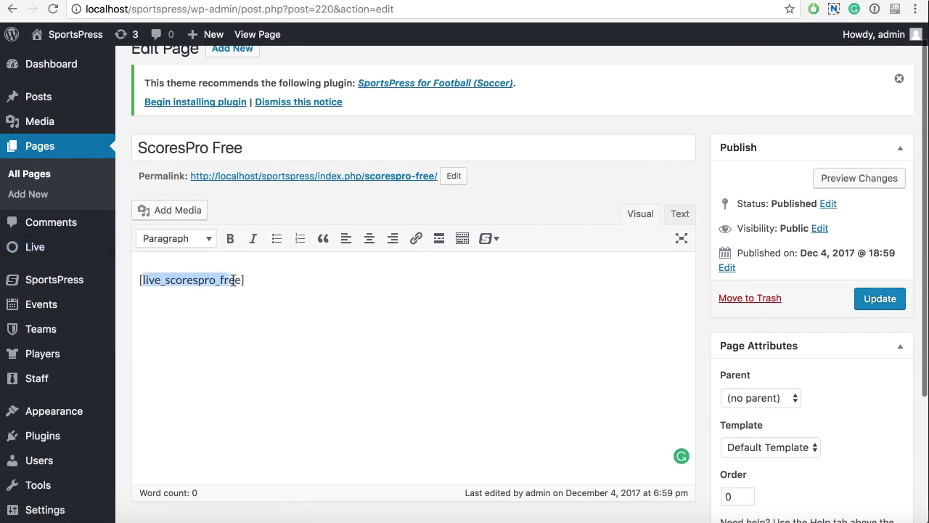
pyautogui.moveTo(55, 250)
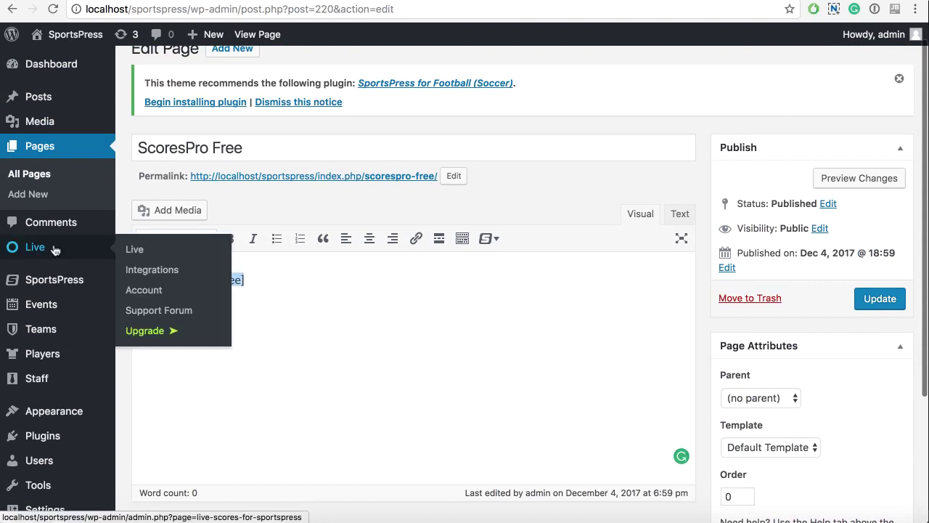
pyautogui.click(176, 271)
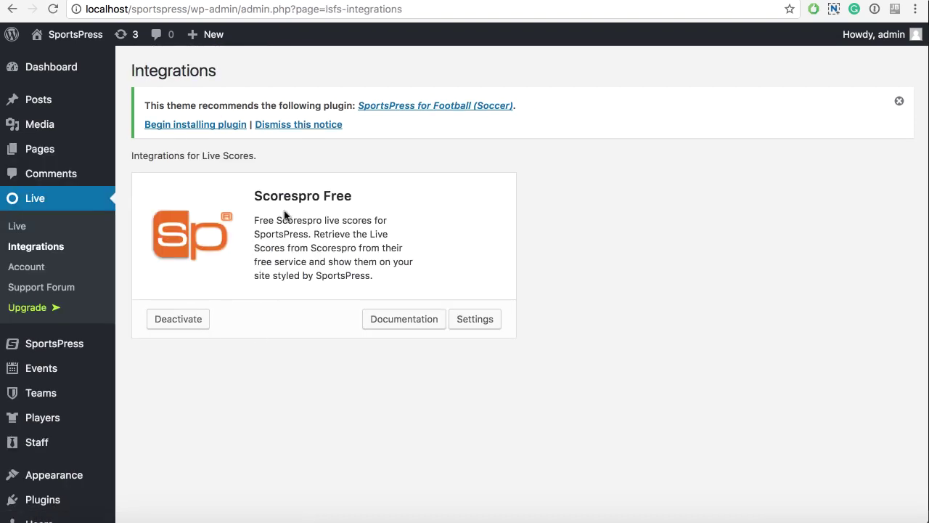
# Step: Open the plugin's main Live page and read its instructions on settings, live pages and event updates
pyautogui.click(18, 230)
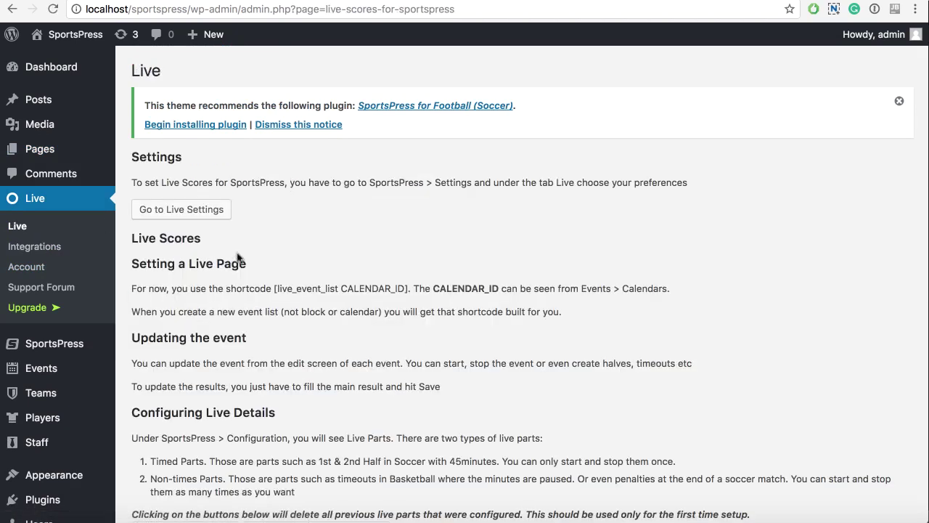
pyautogui.scroll(-3, 239, 261)
pyautogui.scroll(2, 239, 261)
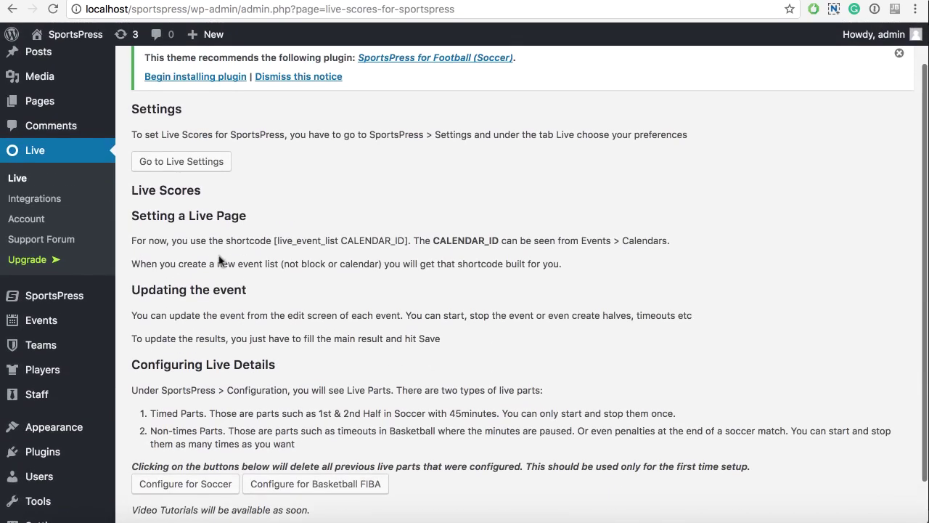
# Step: Open the plugin's Upgrade page and compare the Free and Pro plans' prices and features
pyautogui.click(29, 262)
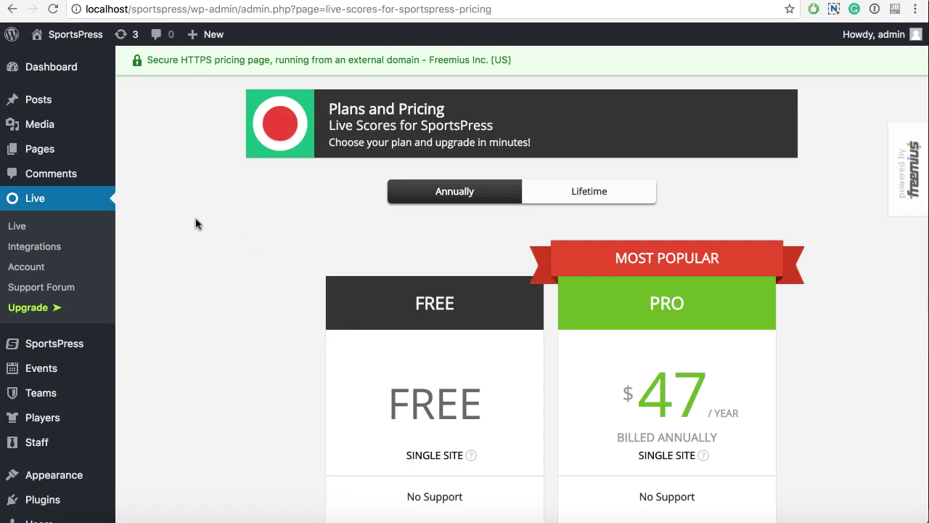
pyautogui.scroll(-3, 207, 222)
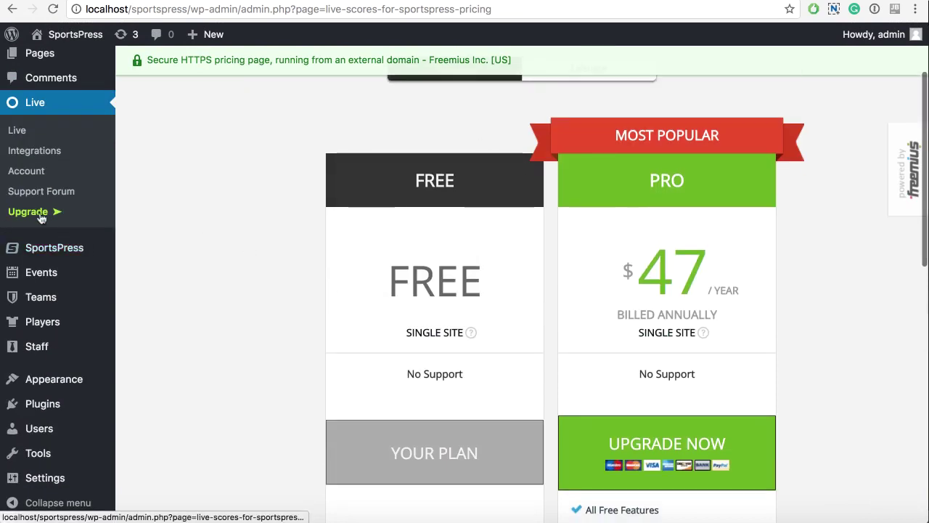
pyautogui.scroll(-3, 627, 428)
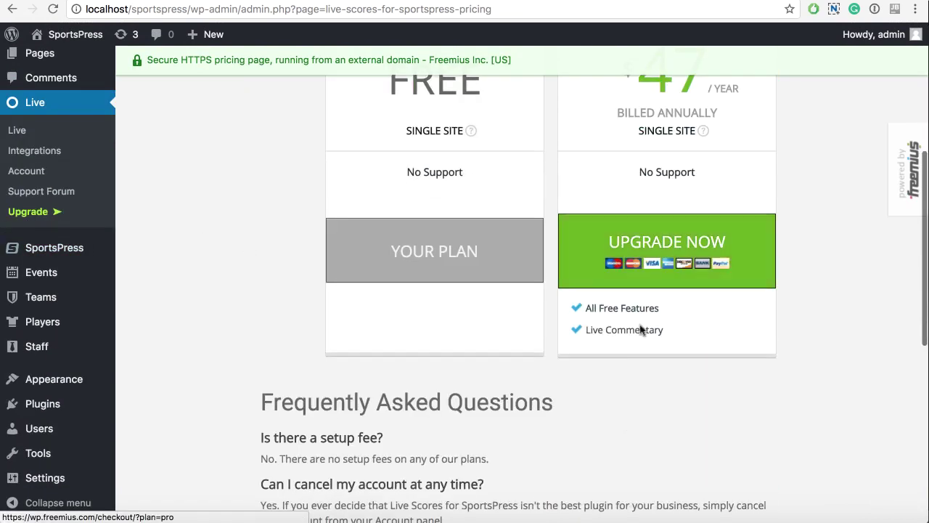
pyautogui.scroll(5, 622, 348)
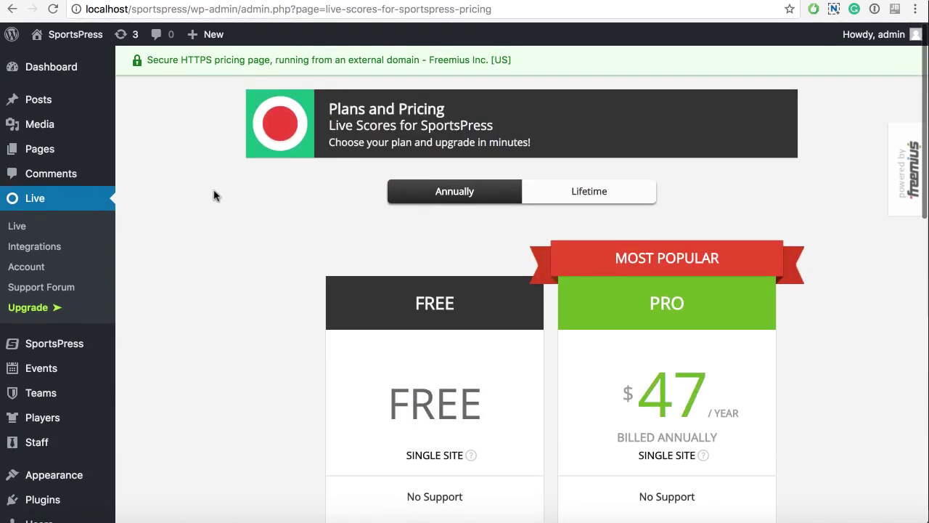
# Step: Revisit the Live instructions page, and open the SportsPress Configure page at its Live Parts section
pyautogui.click(40, 227)
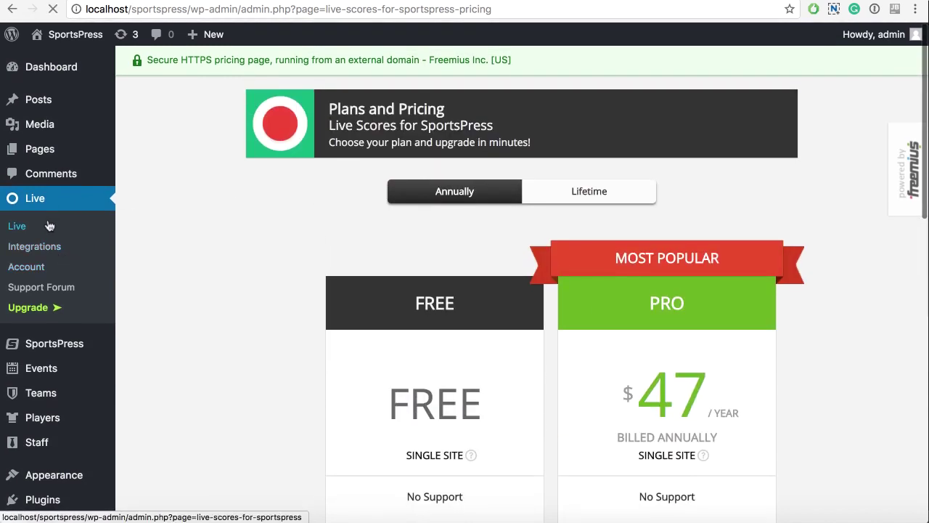
pyautogui.scroll(-3, 166, 269)
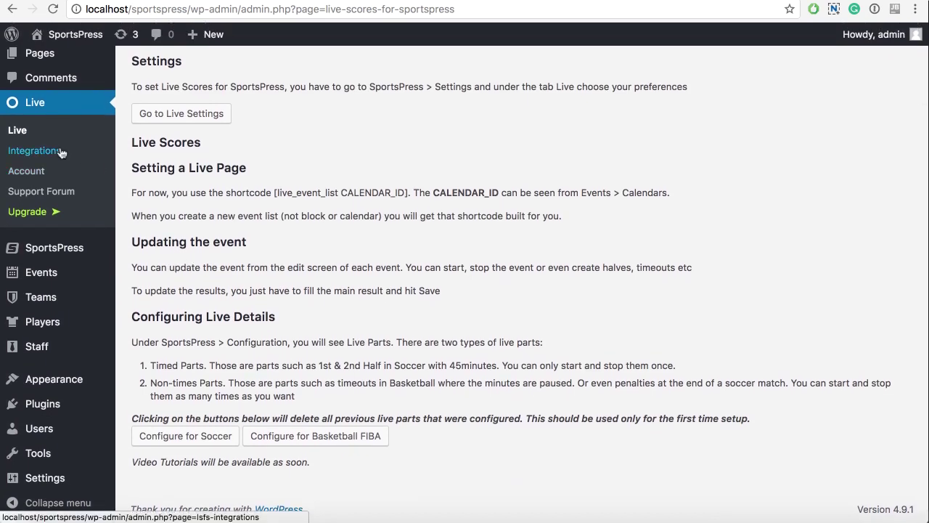
pyautogui.moveTo(62, 249)
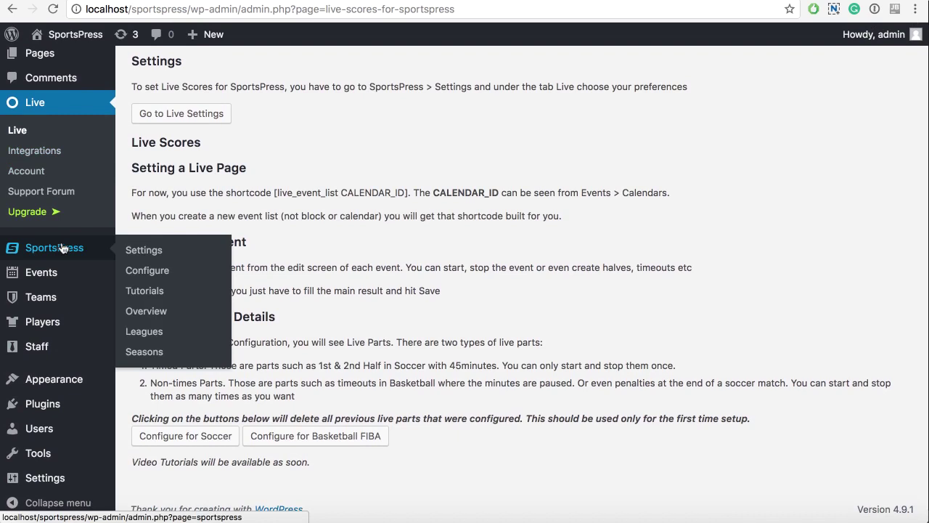
pyautogui.click(147, 270)
pyautogui.scroll(-5, 298, 279)
pyautogui.scroll(-15, 298, 279)
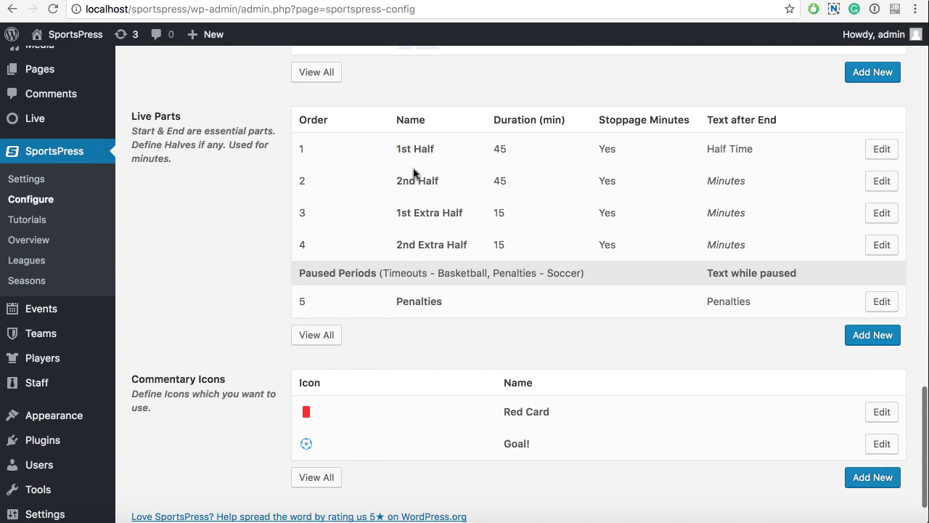
# Step: Examine the 1st Half live part's name, duration, stoppage minutes and text after end
pyautogui.moveTo(397, 148)
pyautogui.mouseDown()
pyautogui.moveTo(455, 149)
pyautogui.moveTo(413, 149)
pyautogui.mouseUp()
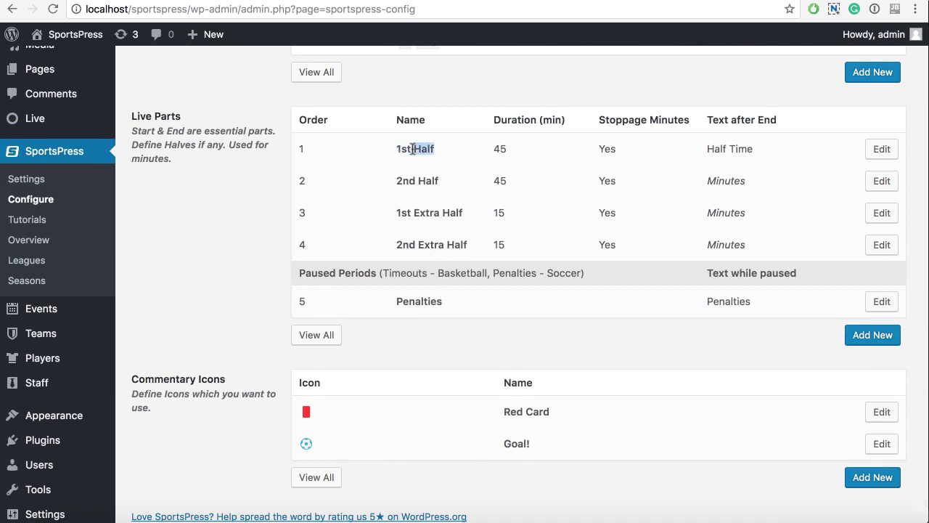
pyautogui.doubleClick(499, 148)
pyautogui.doubleClick(606, 149)
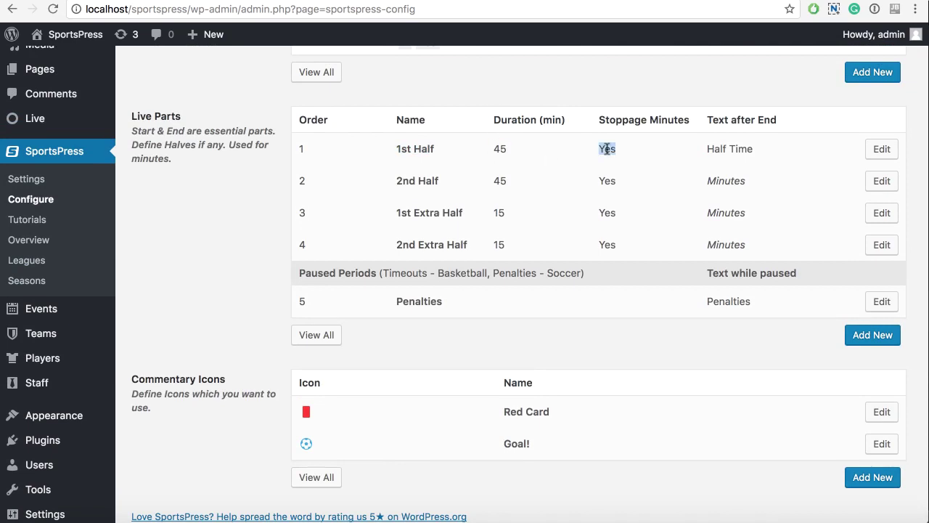
pyautogui.doubleClick(715, 148)
pyautogui.tripleClick(716, 151)
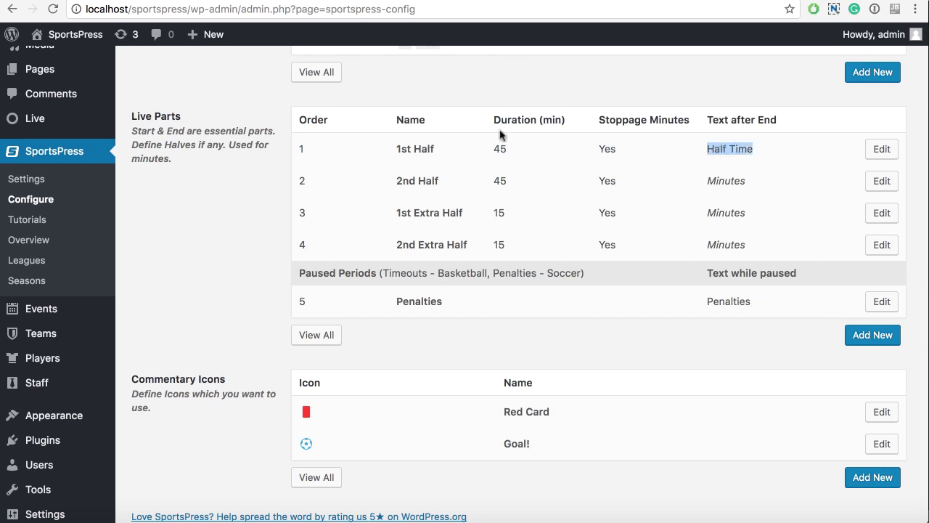
# Step: Examine the 2nd Half live part's name, duration and stoppage minutes setting
pyautogui.doubleClick(500, 179)
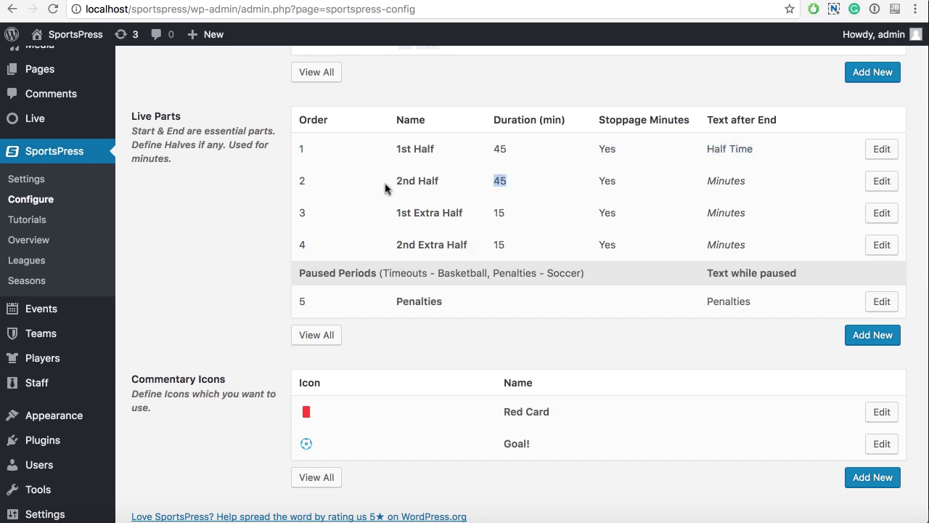
pyautogui.moveTo(390, 181); pyautogui.dragTo(453, 185)
pyautogui.doubleClick(500, 180)
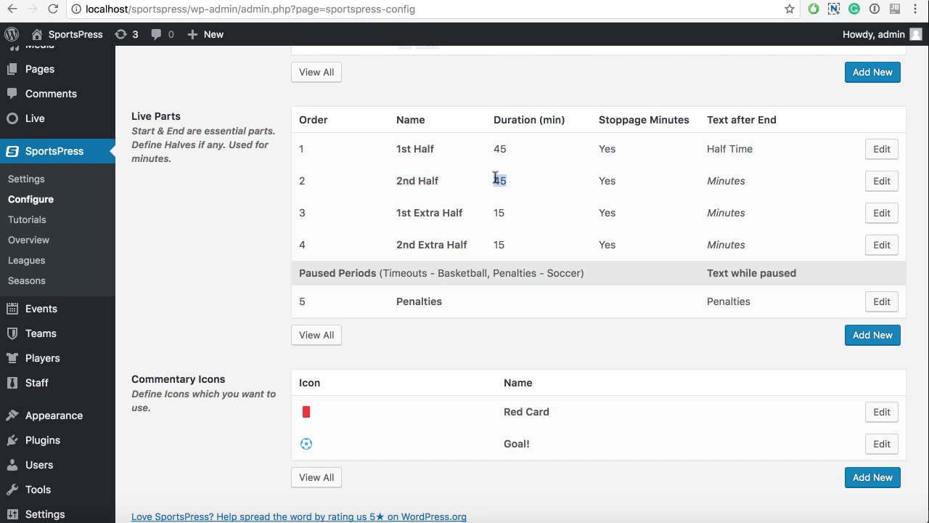
pyautogui.doubleClick(603, 181)
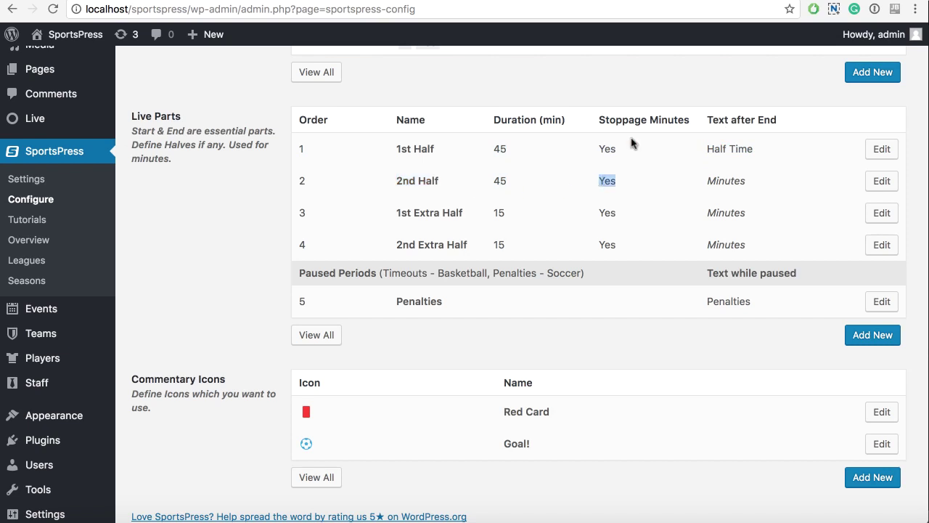
# Step: Compare the Text after End settings of the 1st Half and 2nd Half live parts
pyautogui.doubleClick(724, 181)
pyautogui.click(712, 149)
pyautogui.moveTo(712, 149); pyautogui.dragTo(780, 152)
pyautogui.click(727, 176)
pyautogui.doubleClick(717, 182)
pyautogui.click(712, 180)
pyautogui.doubleClick(735, 182)
pyautogui.click(735, 182)
pyautogui.doubleClick(734, 182)
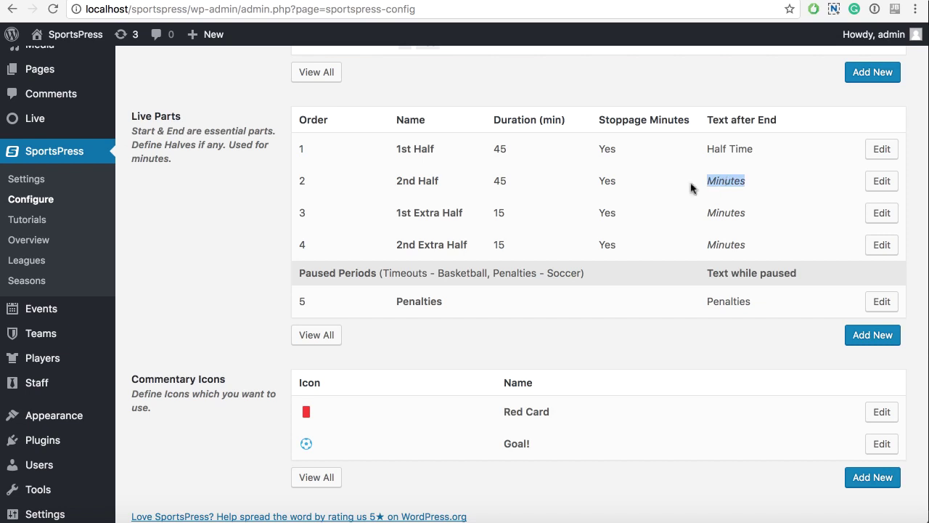
pyautogui.click(537, 193)
pyautogui.moveTo(709, 182); pyautogui.dragTo(742, 182)
pyautogui.click(737, 196)
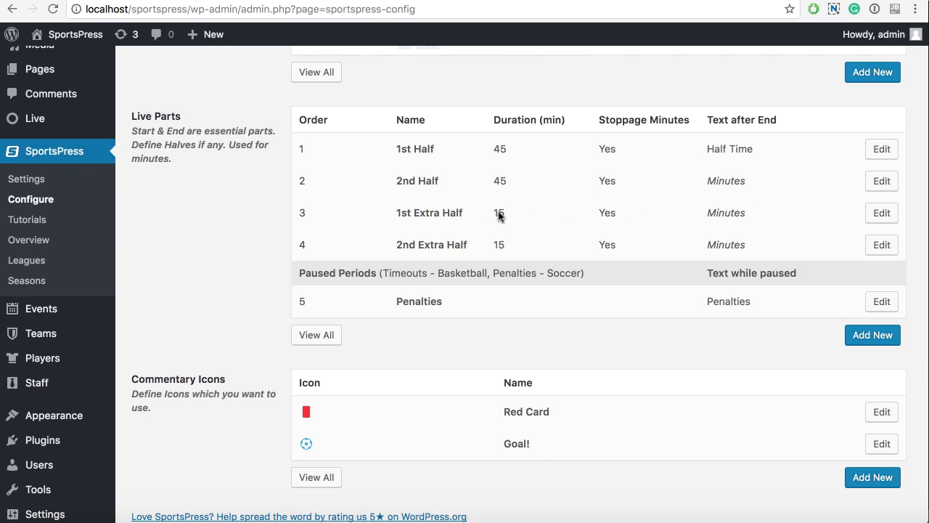
# Step: Examine the 1st Extra Half live part and the Paused Periods section containing Penalties
pyautogui.moveTo(392, 221); pyautogui.dragTo(470, 213)
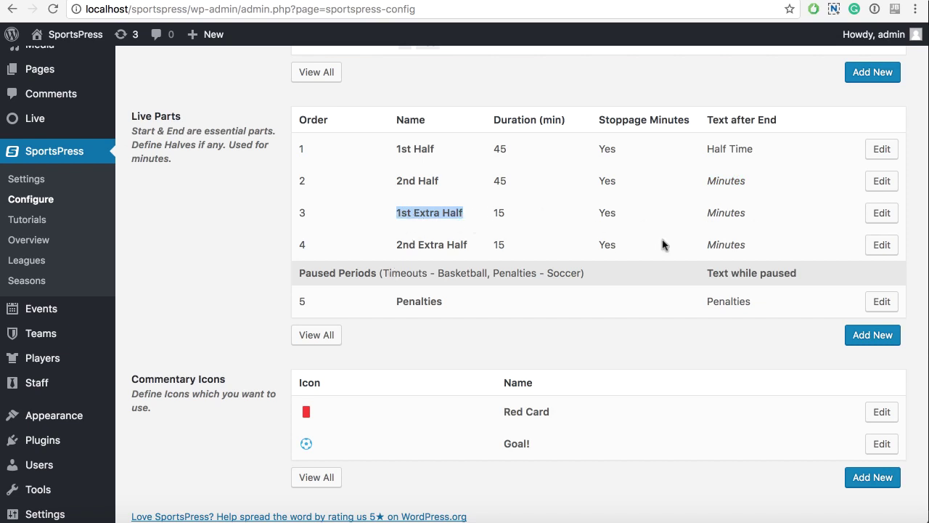
pyautogui.moveTo(313, 273); pyautogui.dragTo(421, 283)
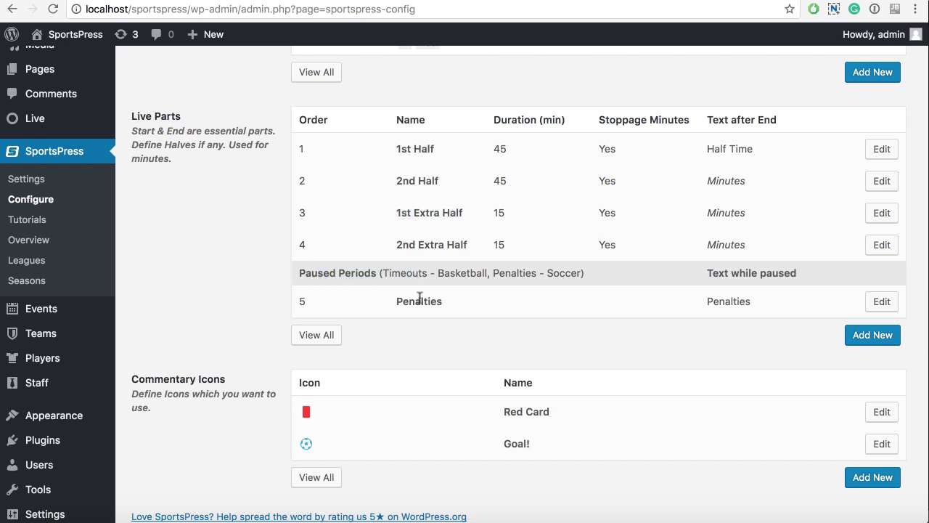
pyautogui.doubleClick(419, 300)
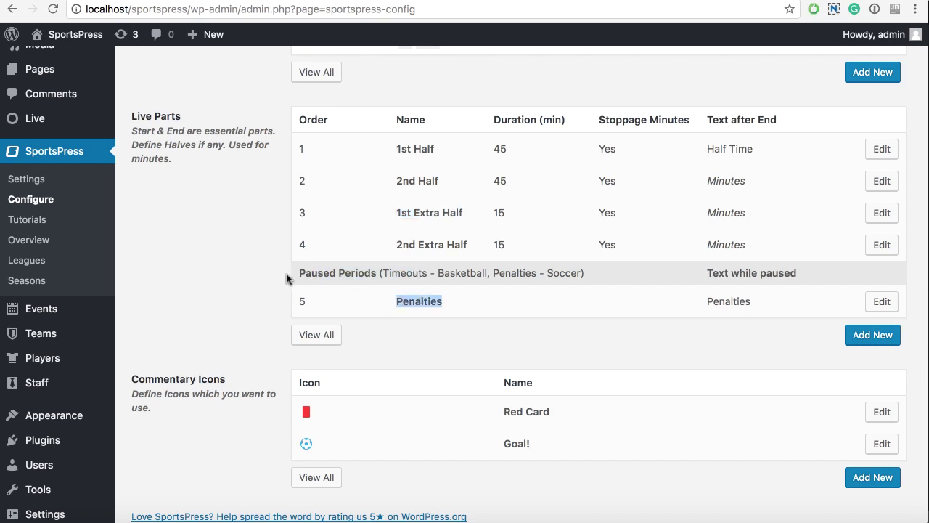
pyautogui.scroll(-1, 288, 279)
pyautogui.click(313, 233)
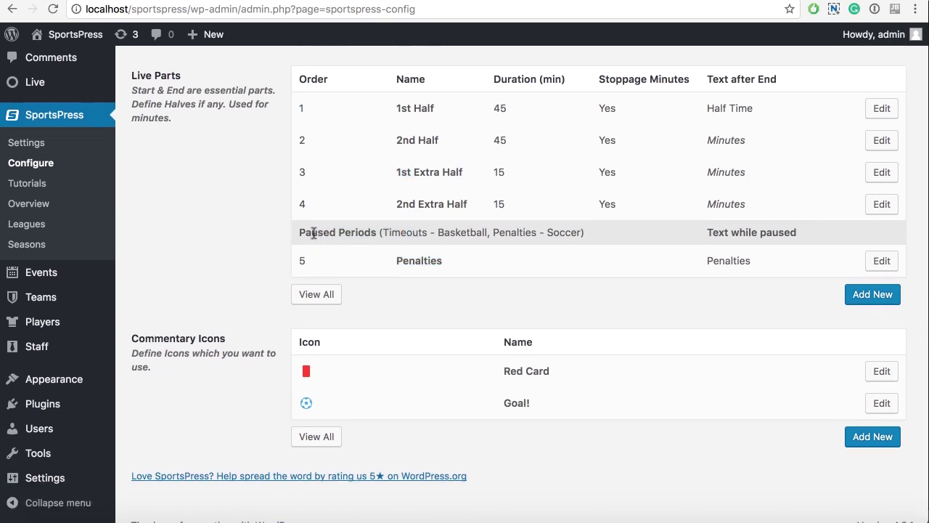
pyautogui.scroll(1, 272, 238)
pyautogui.scroll(1, 272, 238)
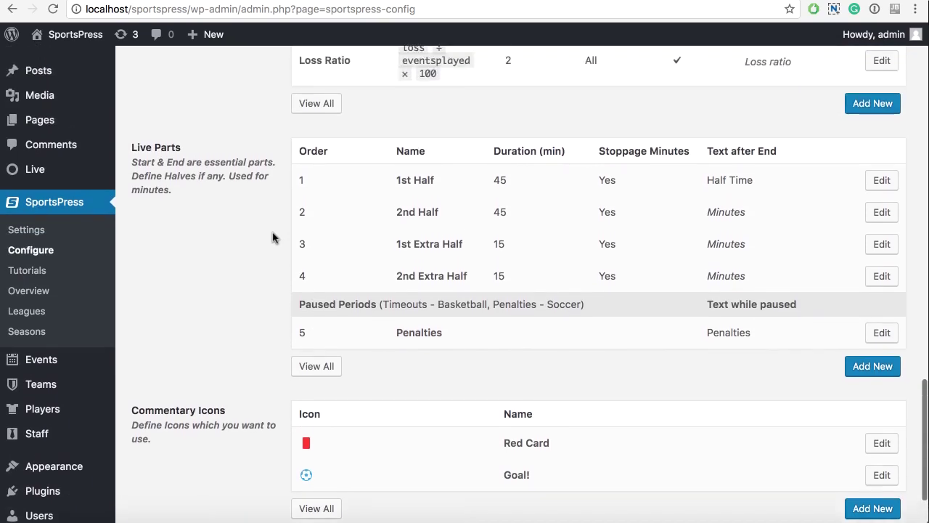
pyautogui.scroll(-2, 272, 238)
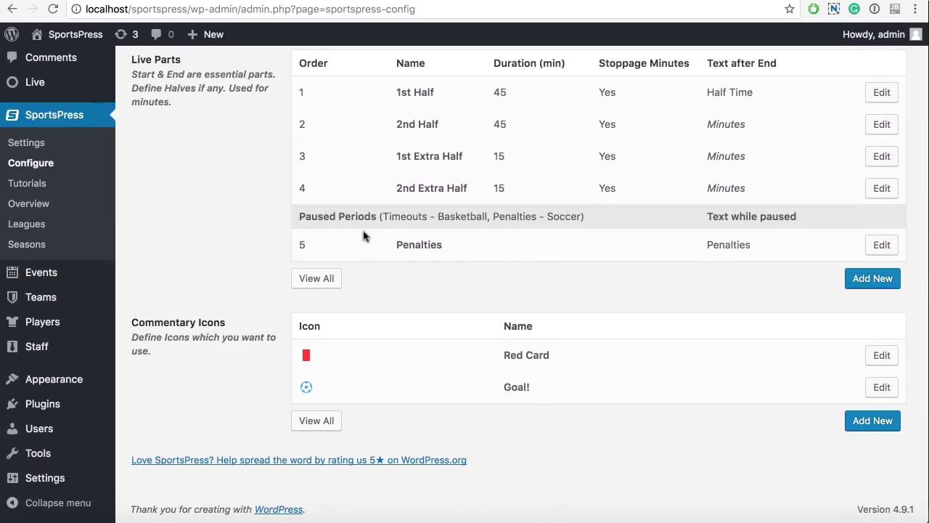
# Step: Compare the Penalties paused period with the timed regular and extra halves in the Live Parts table
pyautogui.doubleClick(412, 242)
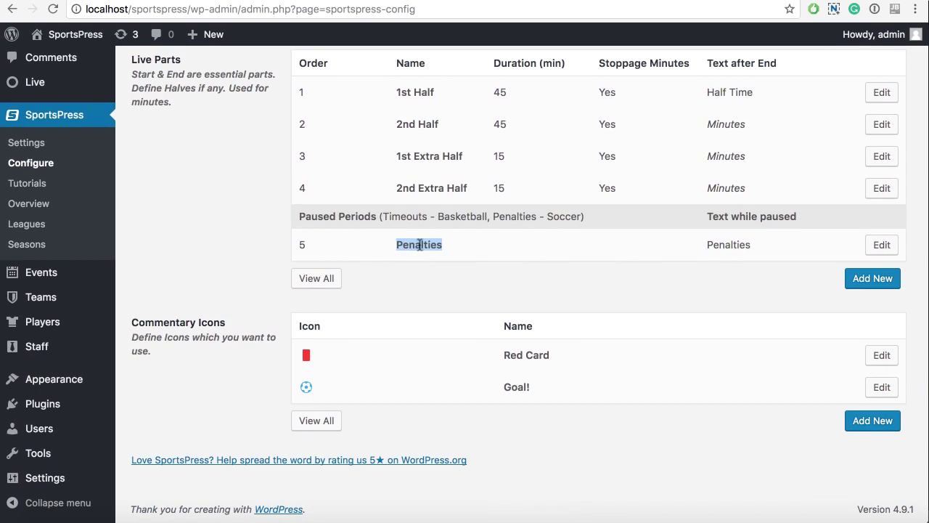
pyautogui.click(394, 245)
pyautogui.doubleClick(400, 243)
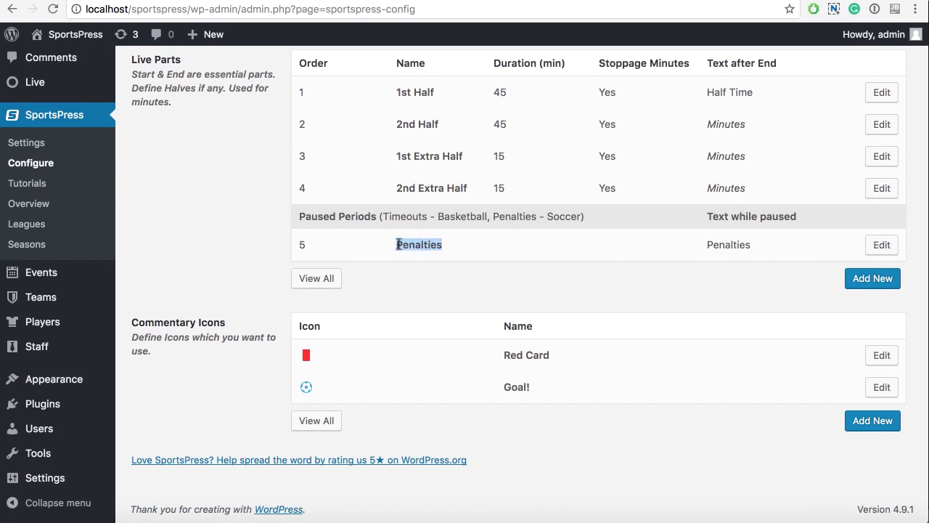
pyautogui.click(446, 246)
pyautogui.moveTo(398, 92); pyautogui.dragTo(504, 149)
pyautogui.click(459, 221)
pyautogui.doubleClick(419, 245)
pyautogui.moveTo(398, 155); pyautogui.dragTo(477, 155)
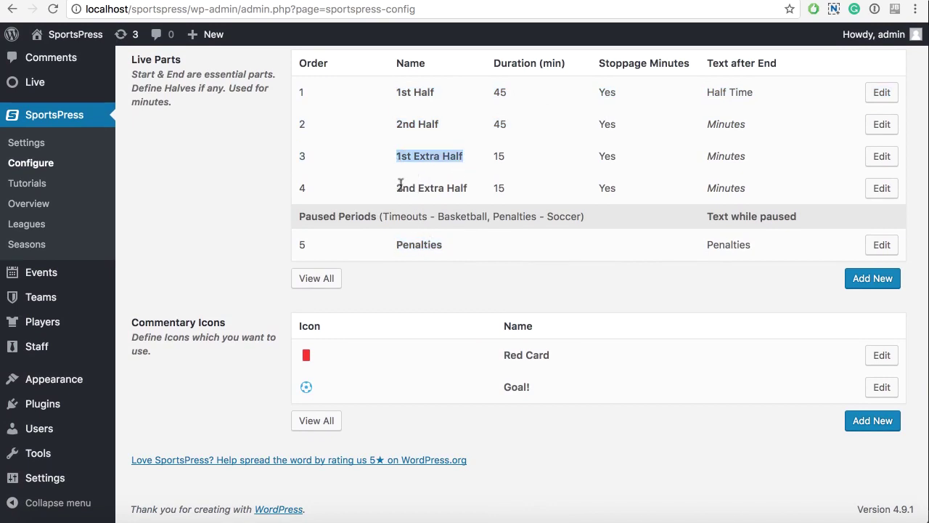
pyautogui.moveTo(401, 186); pyautogui.dragTo(473, 189)
pyautogui.doubleClick(418, 244)
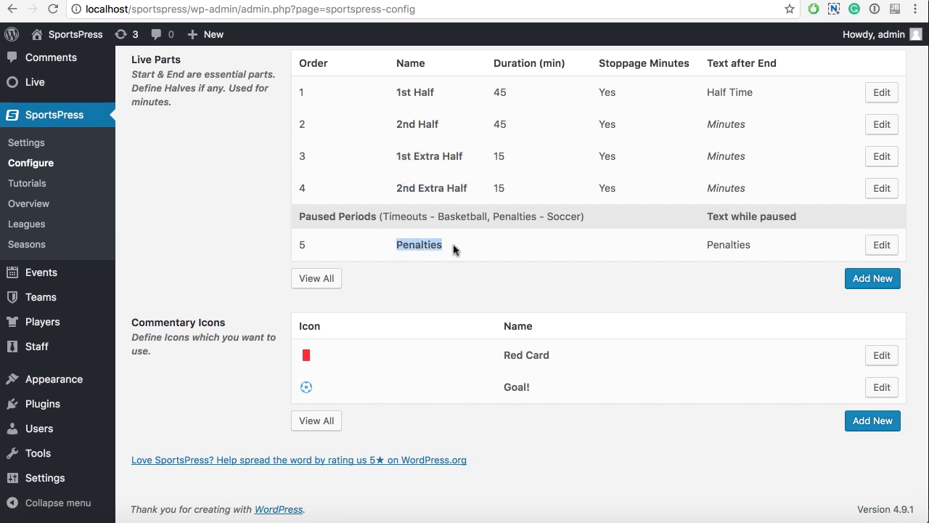
# Step: Examine the Penalties live part's name and its Text while paused setting
pyautogui.click(412, 244)
pyautogui.doubleClick(413, 245)
pyautogui.moveTo(442, 245); pyautogui.dragTo(397, 245)
pyautogui.scroll(-1, 440, 275)
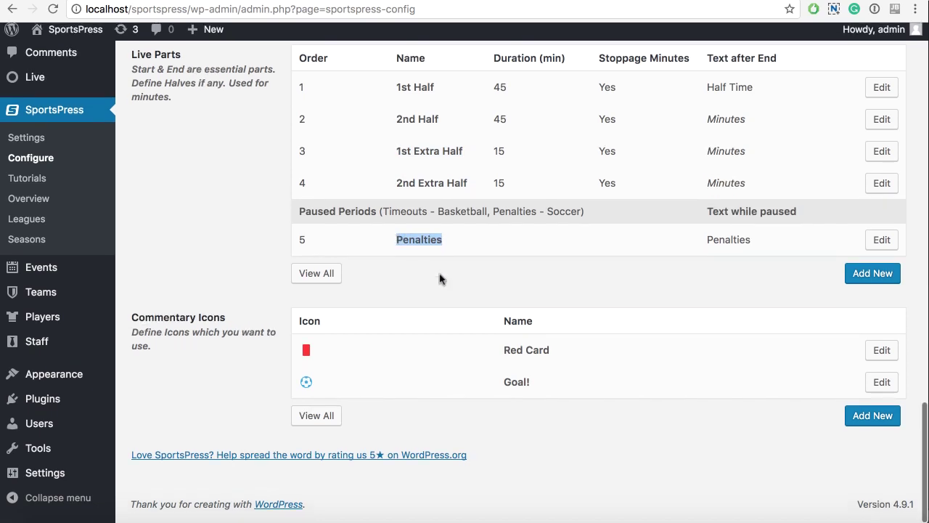
pyautogui.click(410, 241)
pyautogui.moveTo(399, 241); pyautogui.dragTo(446, 243)
pyautogui.scroll(1, 444, 243)
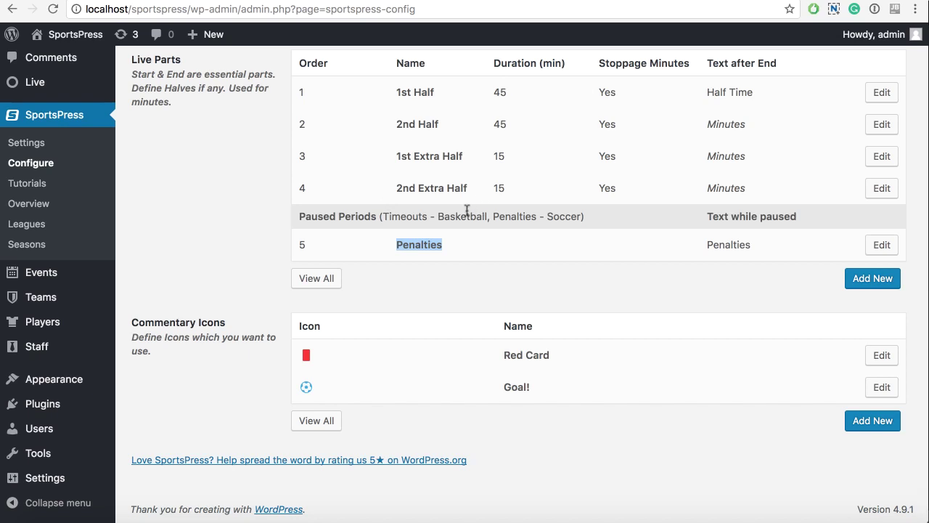
pyautogui.click(744, 246)
pyautogui.doubleClick(745, 246)
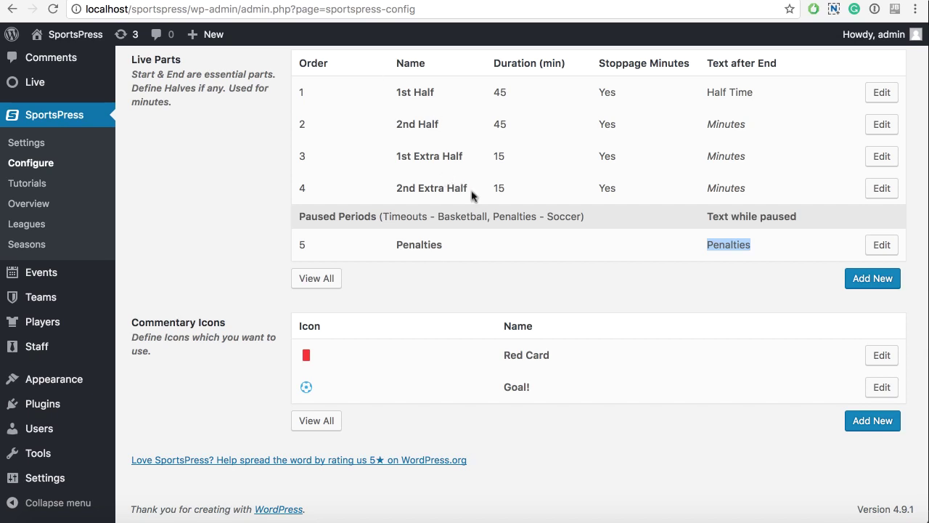
# Step: Review the four timed live parts, from 1st Half to 2nd Extra Half, and their Text after End settings
pyautogui.moveTo(383, 94); pyautogui.dragTo(766, 191)
pyautogui.click(765, 190)
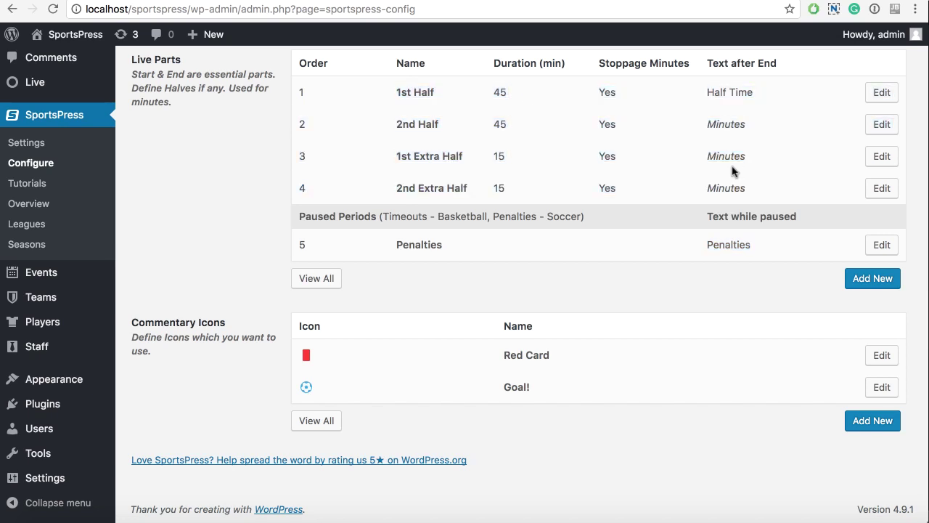
pyautogui.doubleClick(726, 125)
pyautogui.moveTo(394, 94); pyautogui.dragTo(745, 97)
pyautogui.click(387, 250)
pyautogui.moveTo(393, 98); pyautogui.dragTo(706, 116)
pyautogui.click(755, 197)
# Step: Examine the Paused Periods heading in relation to the Penalties live part listed under it
pyautogui.click(538, 245)
pyautogui.doubleClick(342, 217)
pyautogui.click(371, 217)
pyautogui.moveTo(374, 215); pyautogui.dragTo(300, 211)
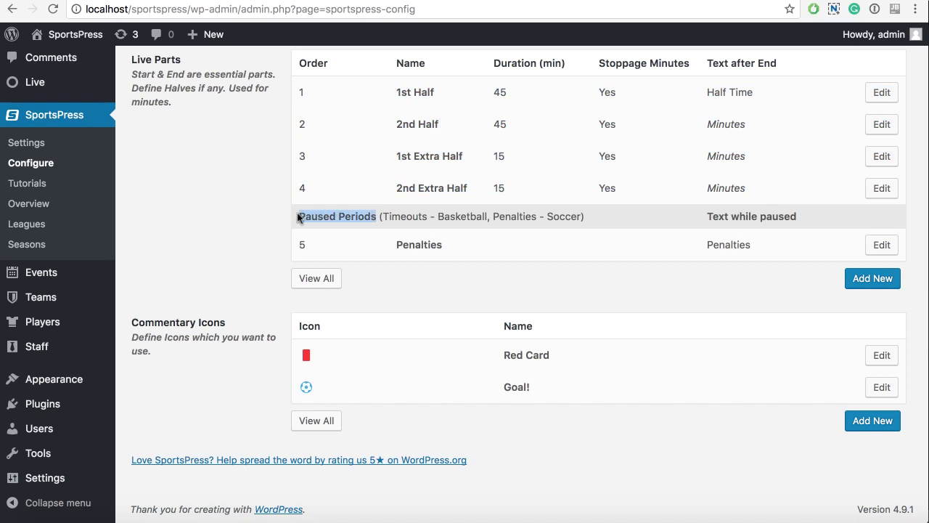
pyautogui.click(368, 241)
pyautogui.doubleClick(421, 246)
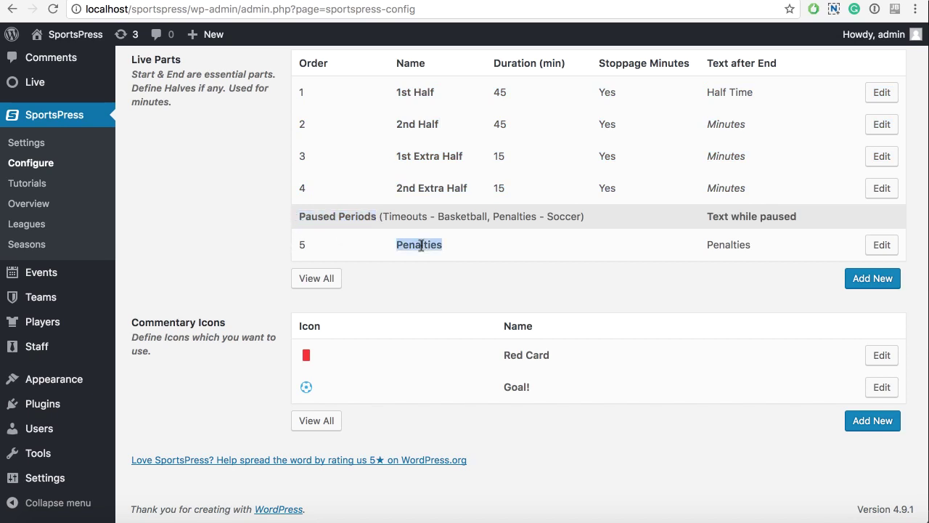
pyautogui.doubleClick(357, 216)
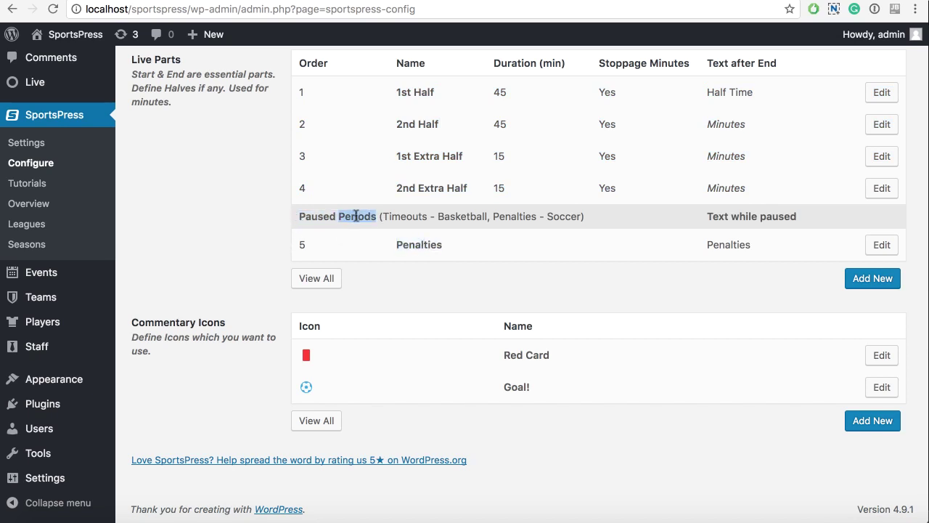
pyautogui.doubleClick(416, 242)
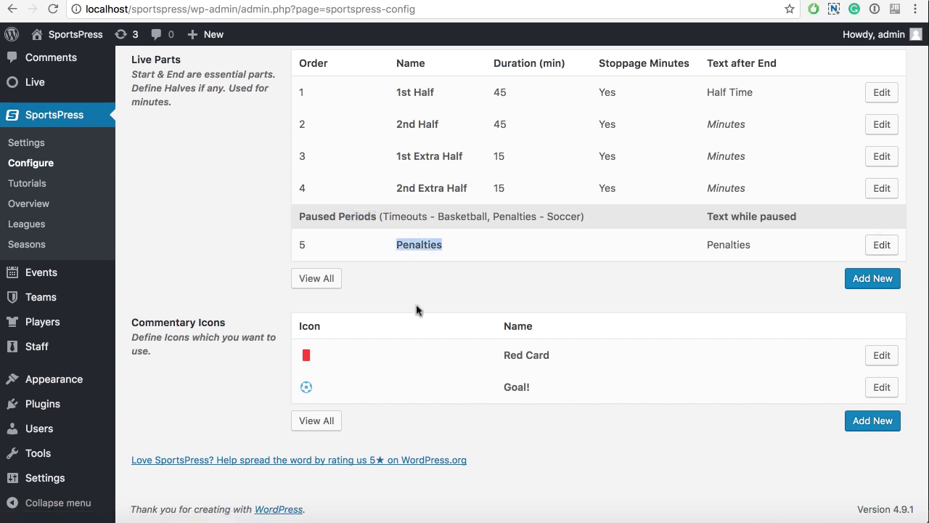
pyautogui.click(411, 245)
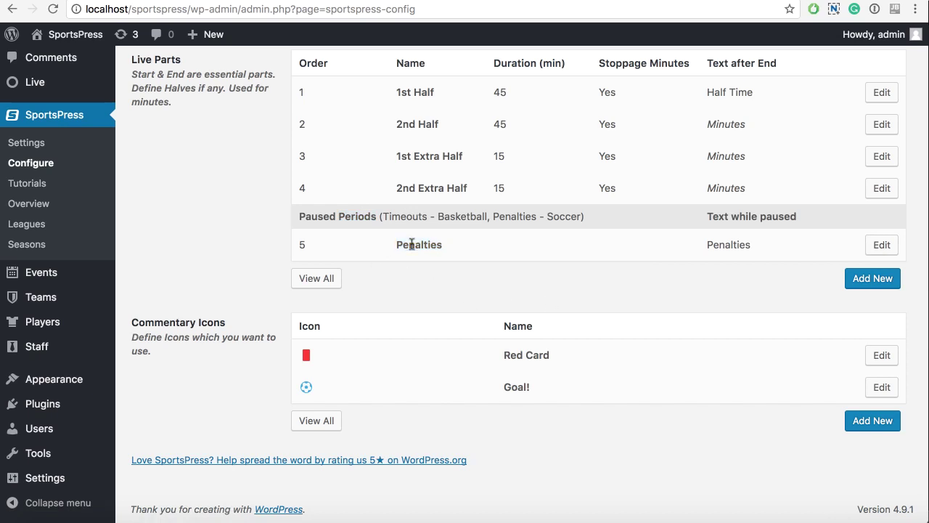
pyautogui.scroll(5, 412, 245)
pyautogui.scroll(-4, 263, 296)
pyautogui.scroll(10, 263, 294)
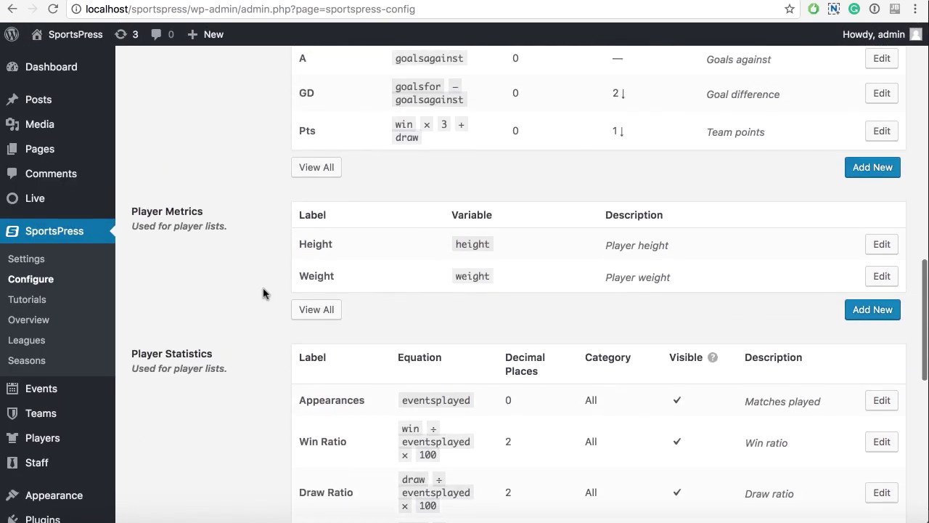
pyautogui.scroll(-10, 262, 293)
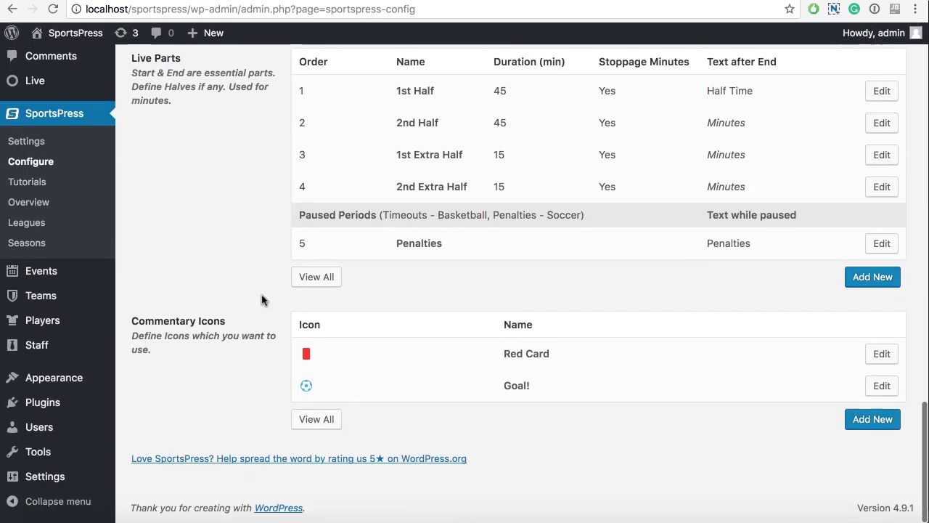